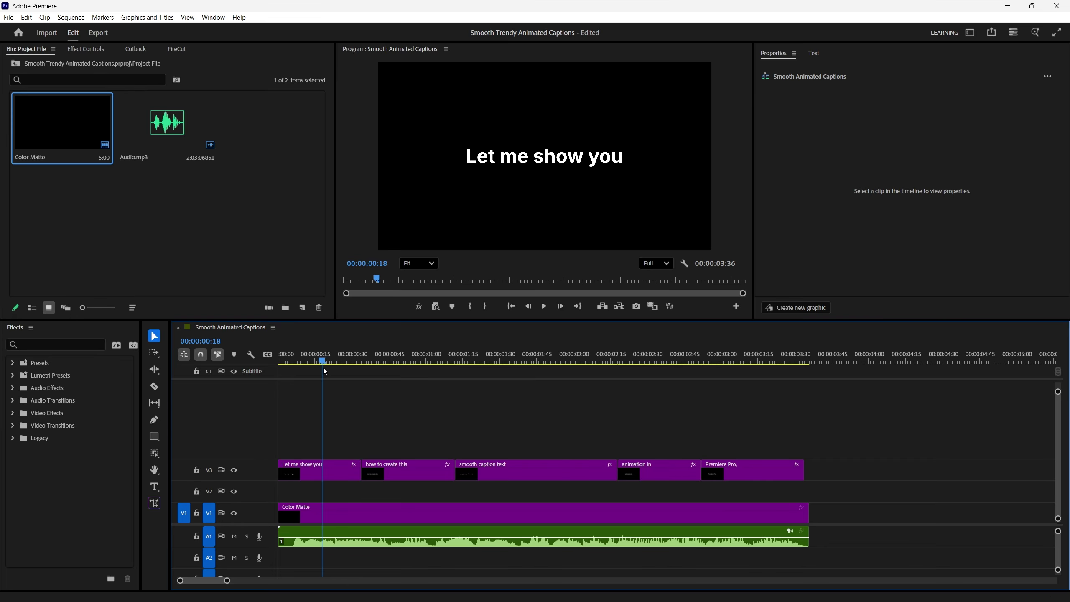
# - Split the "Let me show you" caption clip on V3 at each spoken word, with the first cut at 00:00:00:17
pyautogui.press('Left')
pyautogui.click(322, 475)
pyautogui.hotkey('ctrl', 'k')
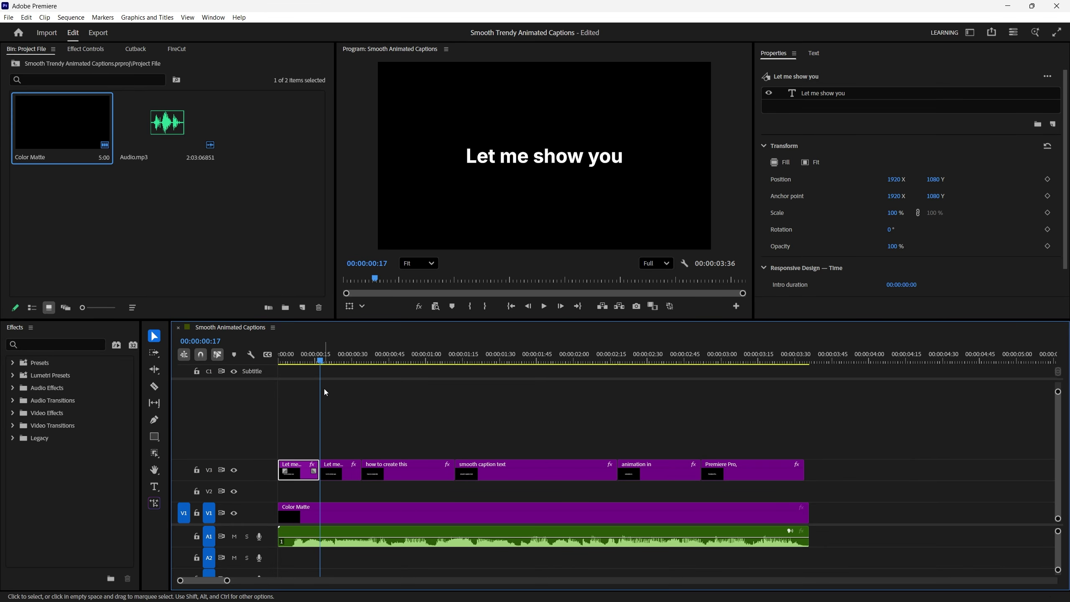
pyautogui.moveTo(321, 362); pyautogui.dragTo(362, 366)
pyautogui.press('Left')
pyautogui.press('Left')
pyautogui.press('Left')
pyautogui.click(343, 479)
pyautogui.hotkey('ctrl', 'k')
pyautogui.press('Left')
pyautogui.press('Left')
pyautogui.click(358, 473)
pyautogui.hotkey('ctrl', 'k')
# - Split the "how to create this" caption clip on V3 at the start of each spoken word
pyautogui.click(385, 474)
pyautogui.hotkey('ctrl', 'k')
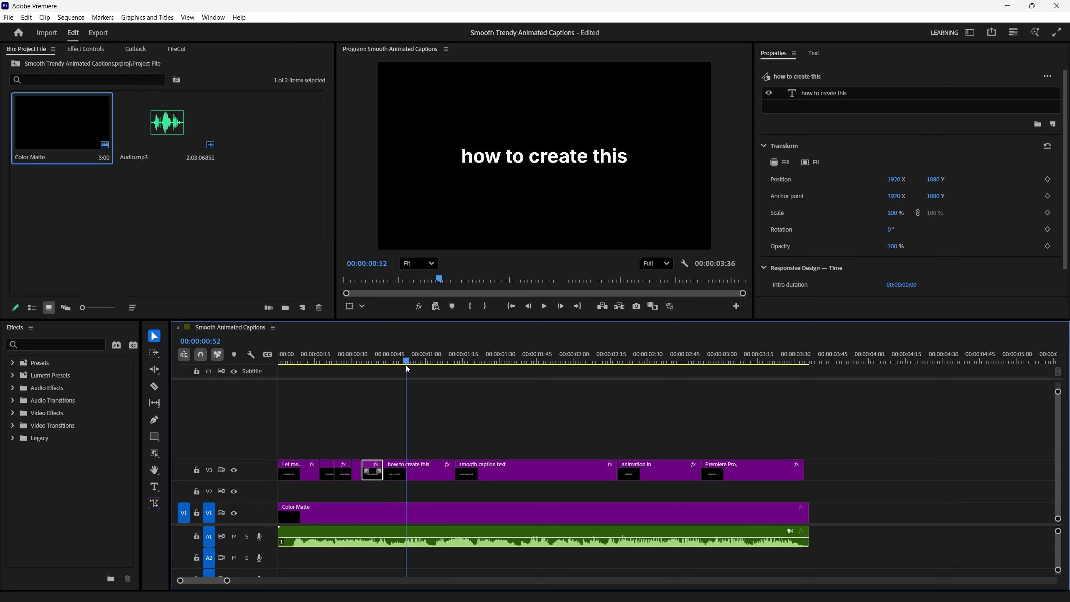
pyautogui.click(407, 474)
pyautogui.hotkey('ctrl', 'k')
pyautogui.click(435, 474)
pyautogui.hotkey('ctrl', 'k')
pyautogui.click(446, 472)
# - Split the "smooth caption text" and "animation in" clips at each spoken word and save the project
pyautogui.moveTo(460, 363); pyautogui.dragTo(300, 371)
pyautogui.click(523, 470)
pyautogui.hotkey('ctrl', 'k')
pyautogui.click(588, 472)
pyautogui.hotkey('ctrl', 'k')
pyautogui.hotkey('ctrl', 's')
pyautogui.click(742, 472)
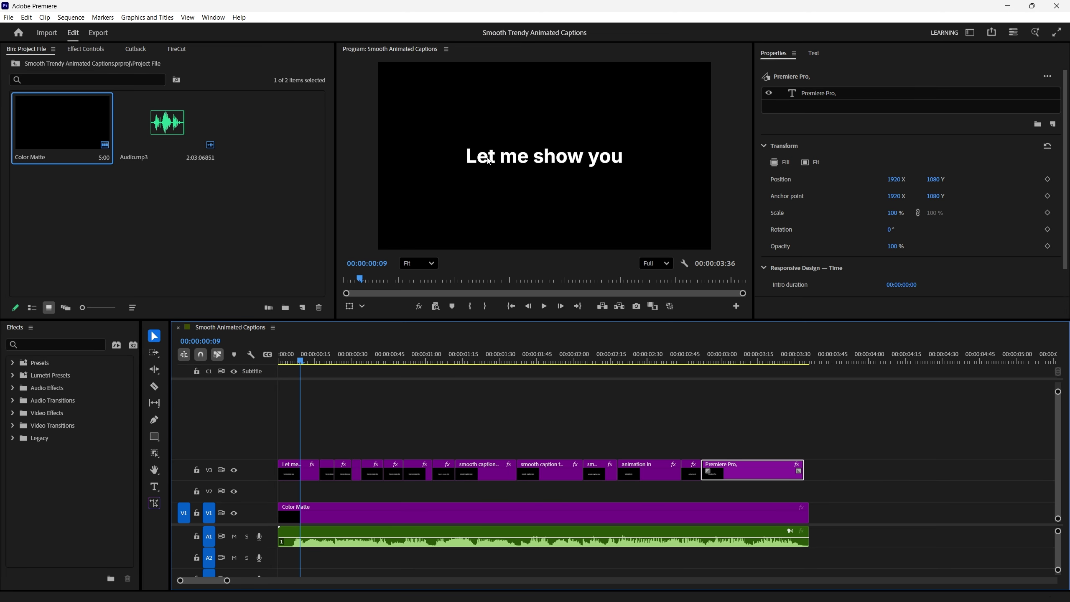
# - Draw a rectangle over the word "Let" and trim its graphic clip to end at 00:00:00:18
pyautogui.click(154, 440)
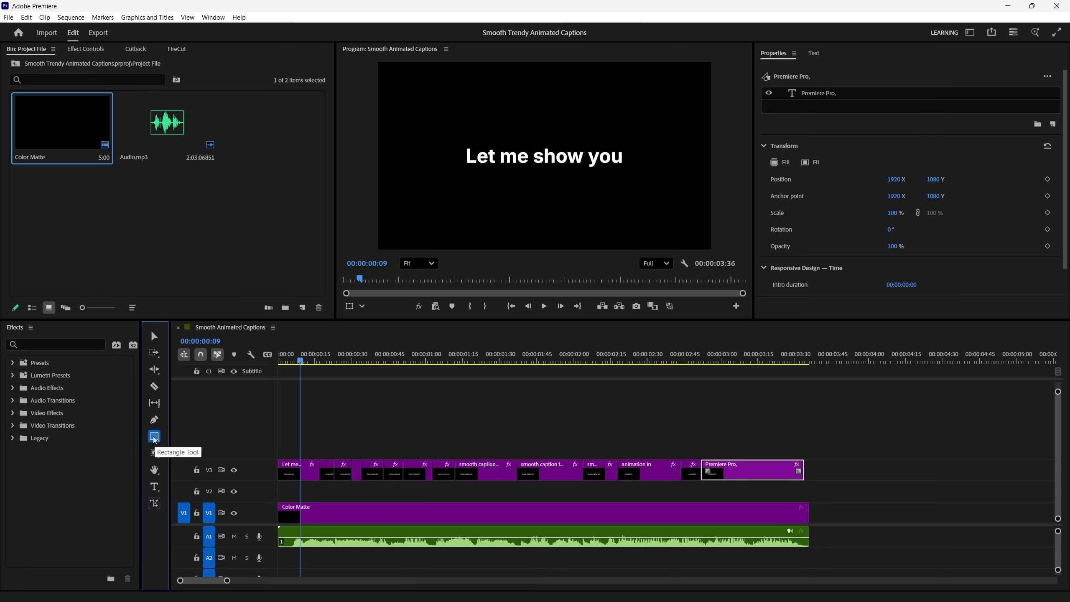
pyautogui.moveTo(464, 147); pyautogui.dragTo(500, 168)
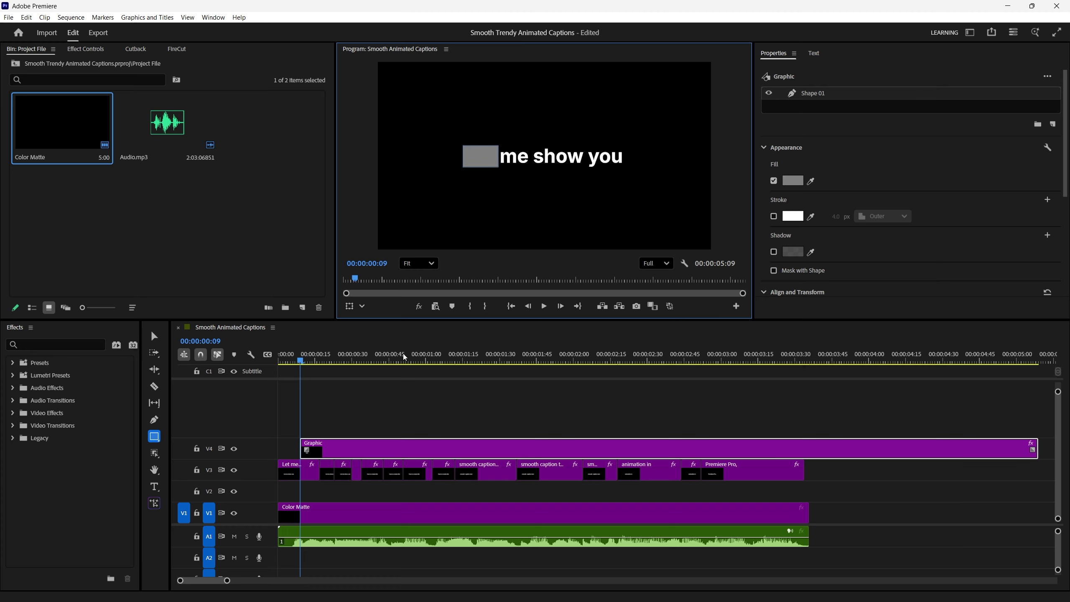
pyautogui.click(321, 361)
pyautogui.moveTo(322, 361); pyautogui.dragTo(323, 361)
pyautogui.hotkey('ctrl', 'k')
pyautogui.click(366, 451)
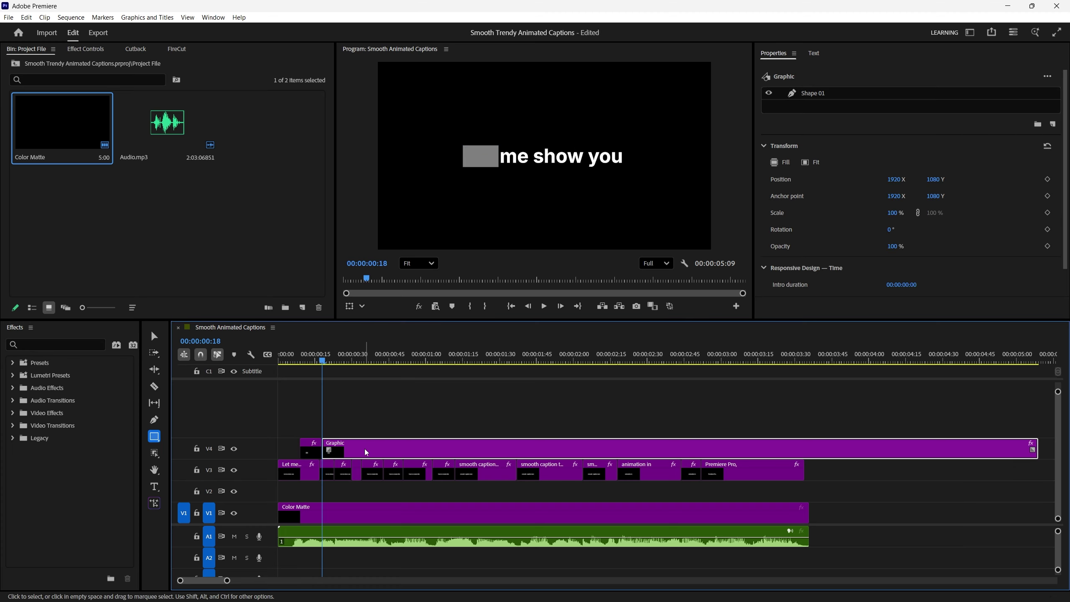
pyautogui.press('Delete')
# - Place the rectangle clip on V2 under the first caption segment, matching its length, and lock V3 to adjust the rectangle around "Let"
pyautogui.moveTo(308, 456); pyautogui.dragTo(319, 490)
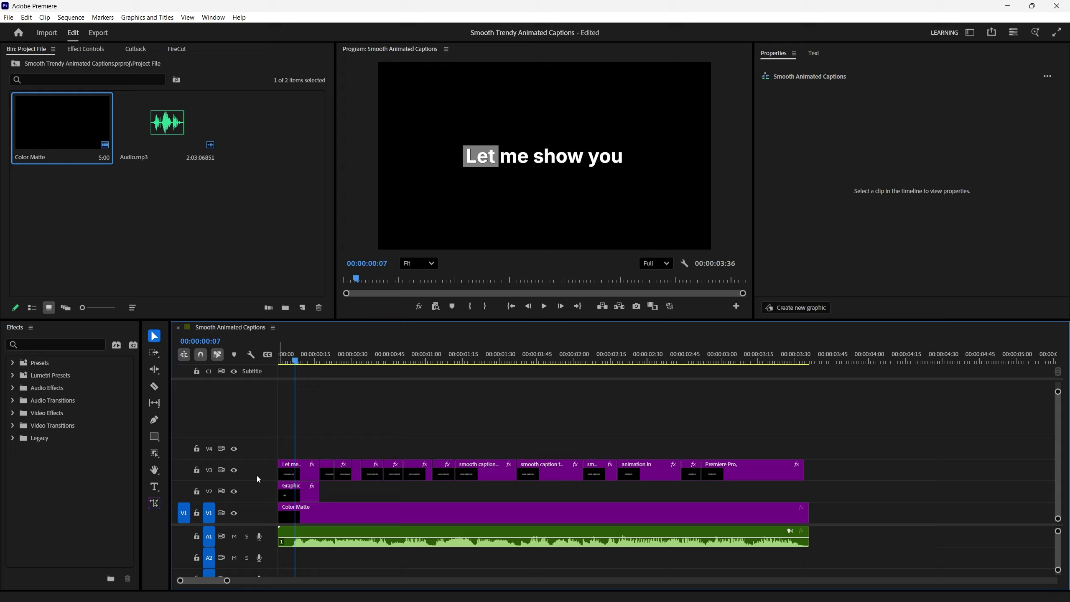
pyautogui.click(197, 470)
pyautogui.click(486, 166)
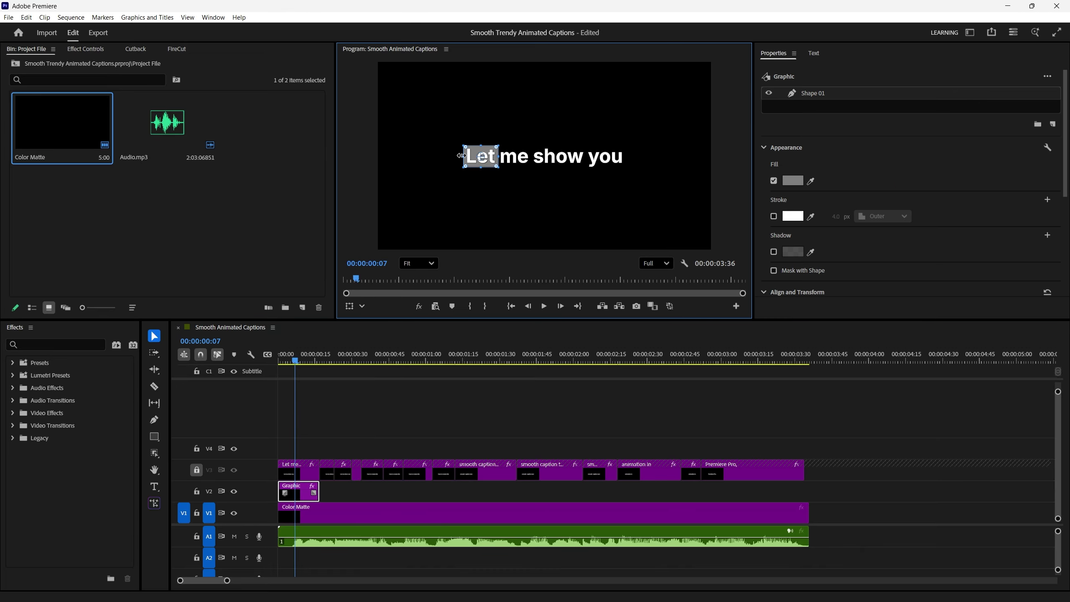
pyautogui.click(476, 192)
# - Duplicate the rectangle clip under the second and third caption segments, fitting it over the words "me" and "show"
pyautogui.moveTo(313, 492)
pyautogui.mouseDown()
pyautogui.moveTo(362, 503)
pyautogui.moveTo(334, 489)
pyautogui.mouseUp()
pyautogui.click(92, 51)
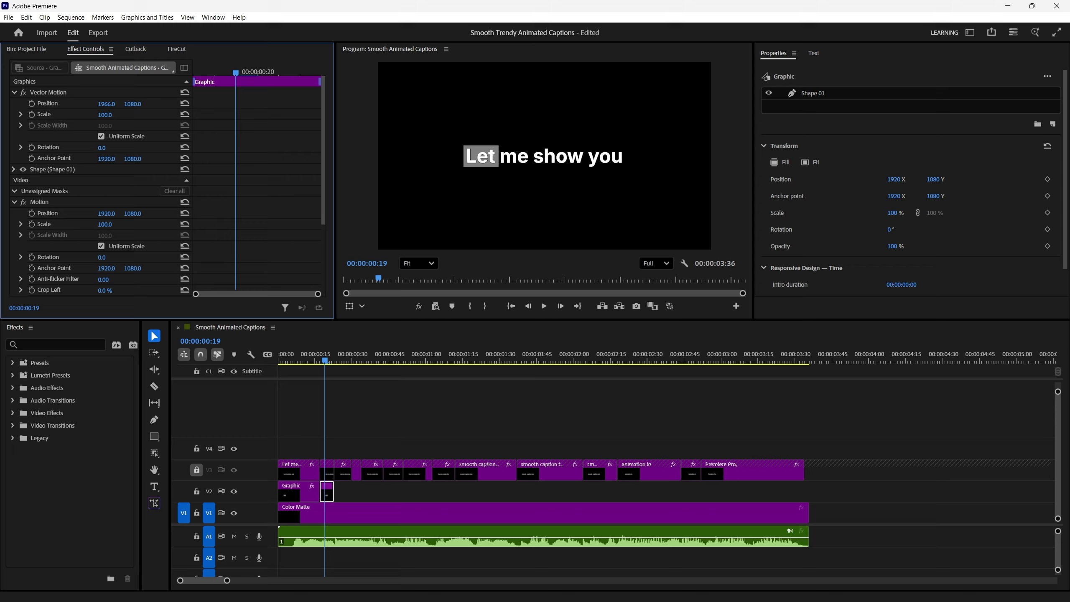
pyautogui.click(530, 158)
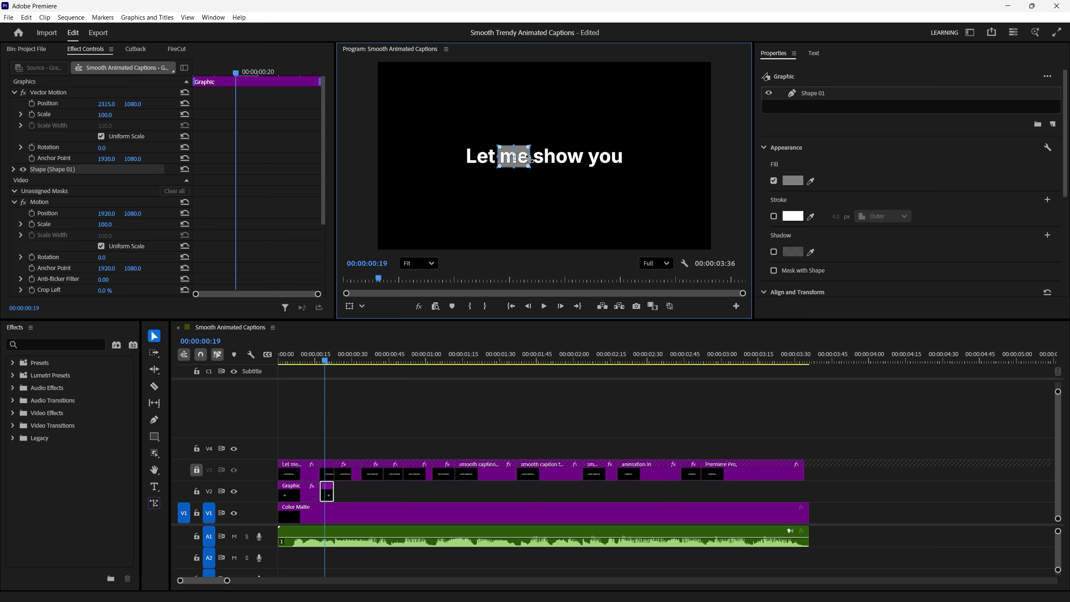
pyautogui.moveTo(327, 493)
pyautogui.mouseDown()
pyautogui.moveTo(354, 501)
pyautogui.moveTo(342, 499)
pyautogui.mouseUp()
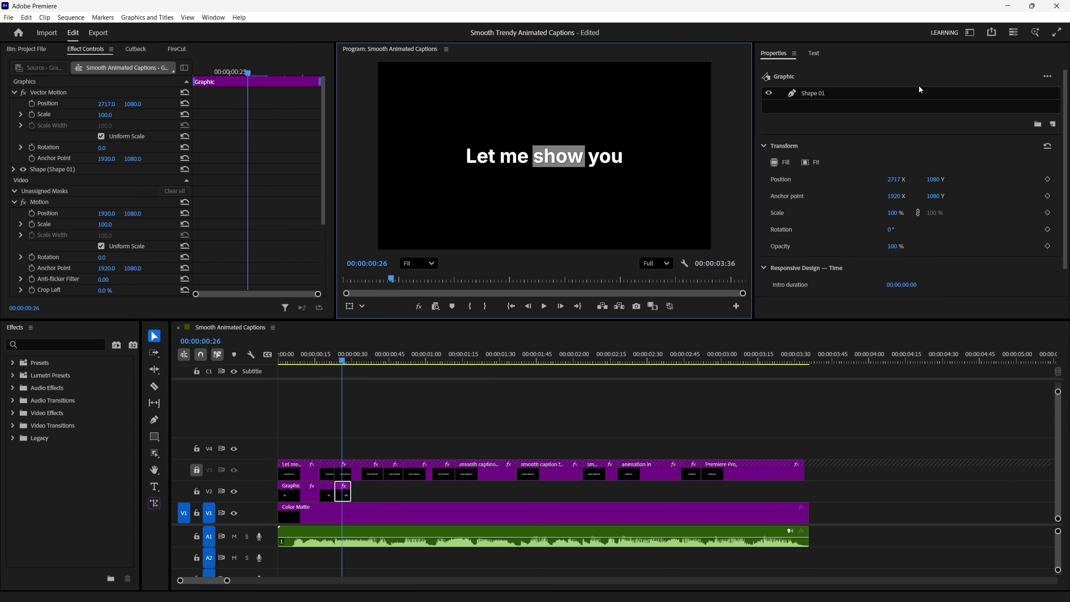
# - Change the fill color of the rectangle behind "show" to solid yellow, FFD300
pyautogui.click(827, 92)
pyautogui.click(794, 182)
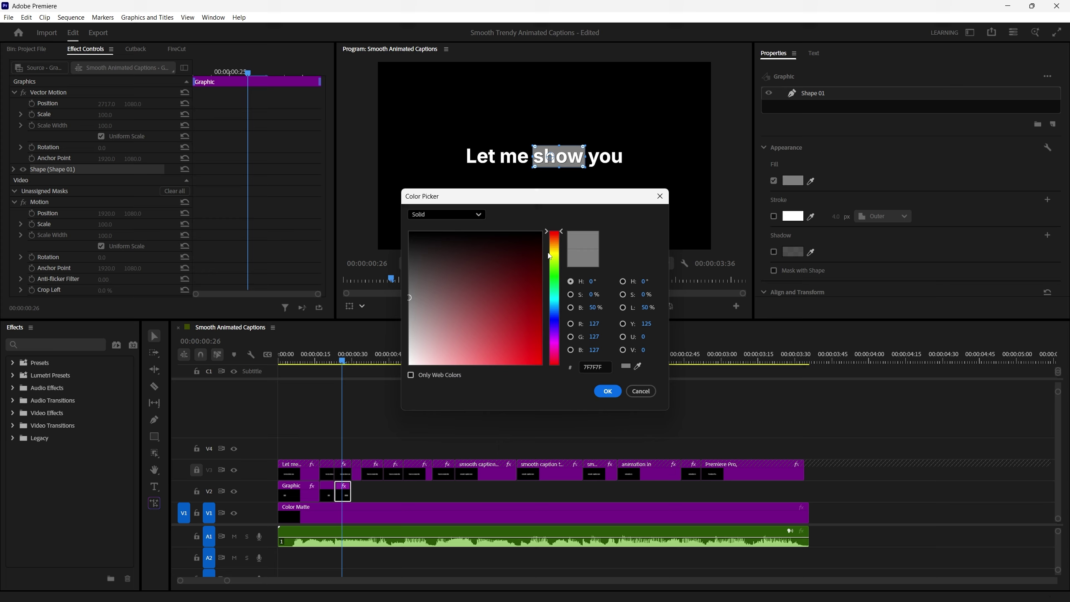
pyautogui.moveTo(557, 246); pyautogui.dragTo(558, 258)
pyautogui.click(542, 364)
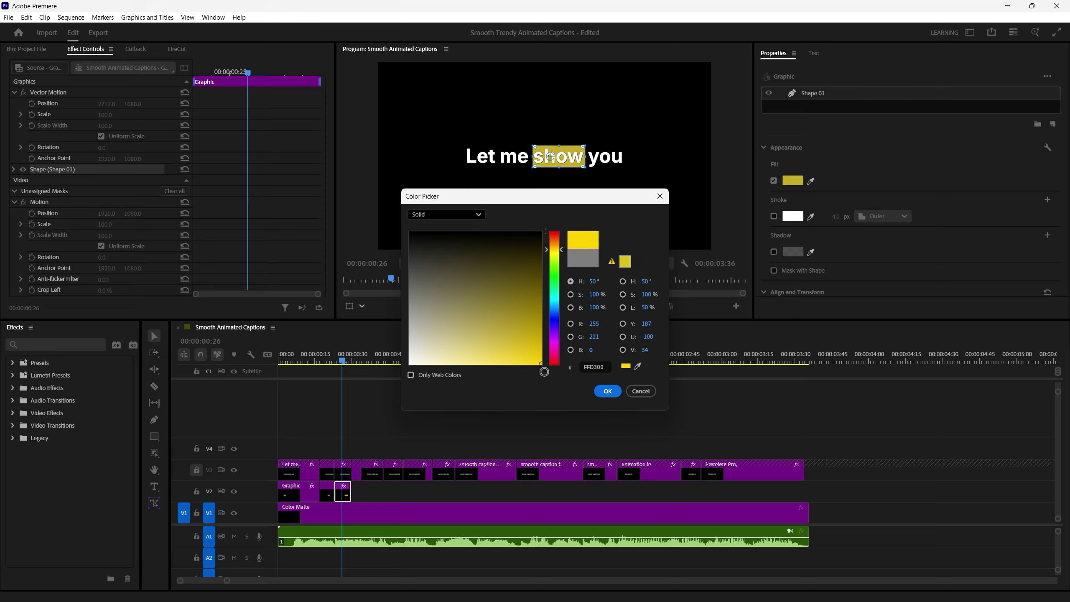
pyautogui.click(608, 391)
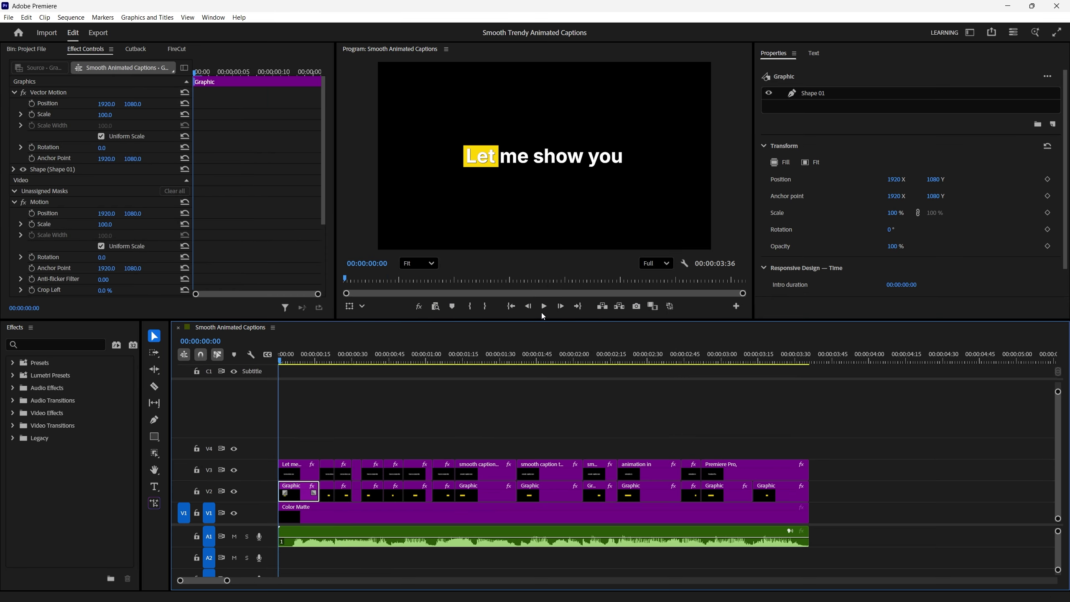
# - Play back the captions with the yellow word highlights, and hide track V2
pyautogui.click(544, 307)
pyautogui.click(234, 491)
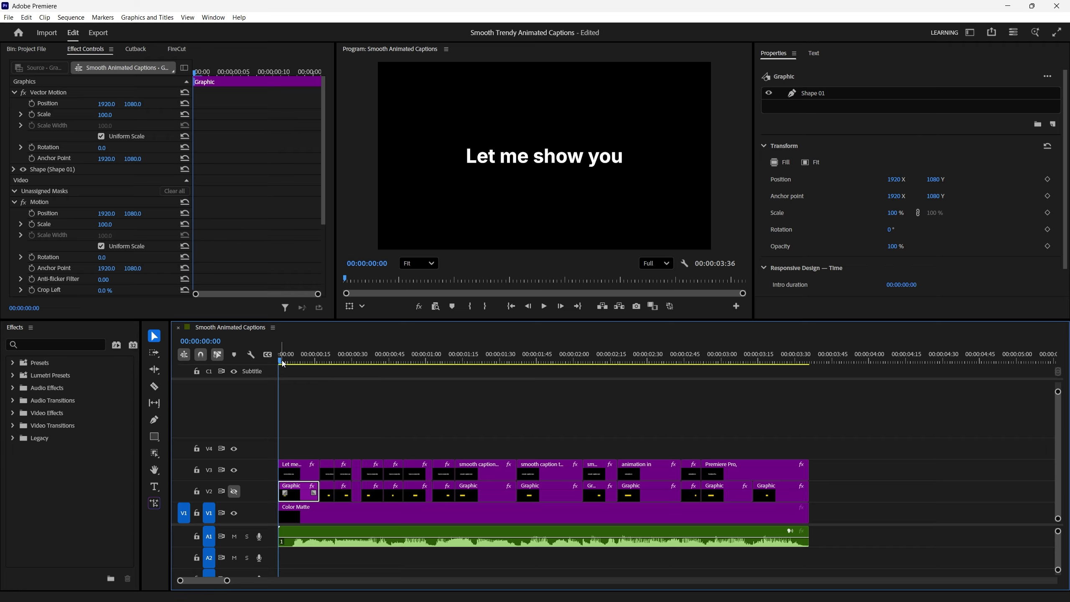
# - Set the fill color of only the word "Let" in the first caption segment to green, 4EFF00
pyautogui.moveTo(283, 362); pyautogui.dragTo(292, 362)
pyautogui.click(296, 469)
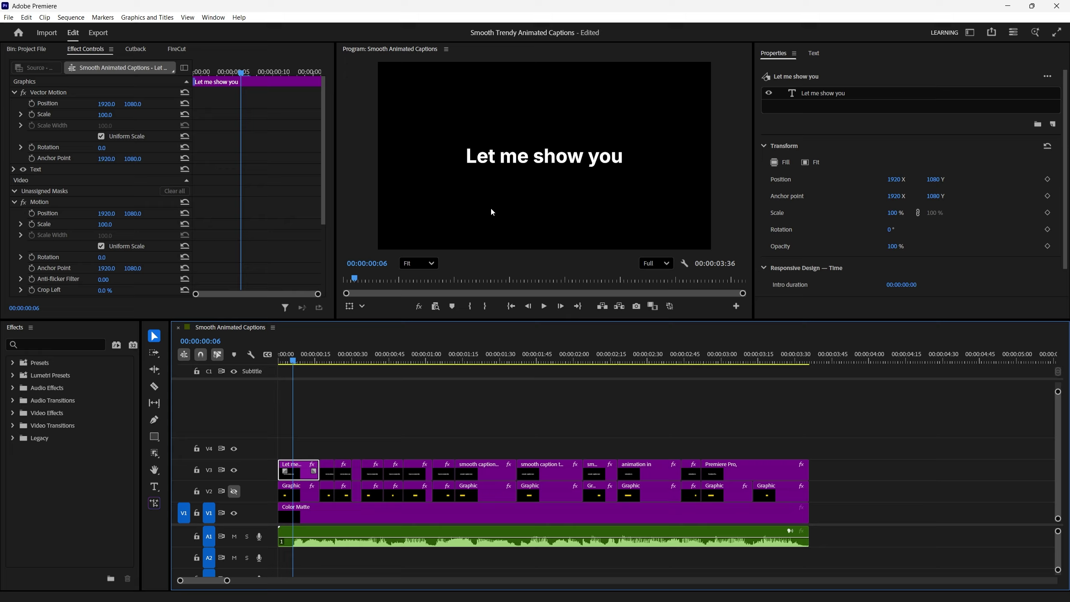
pyautogui.doubleClick(489, 161)
pyautogui.click(496, 160)
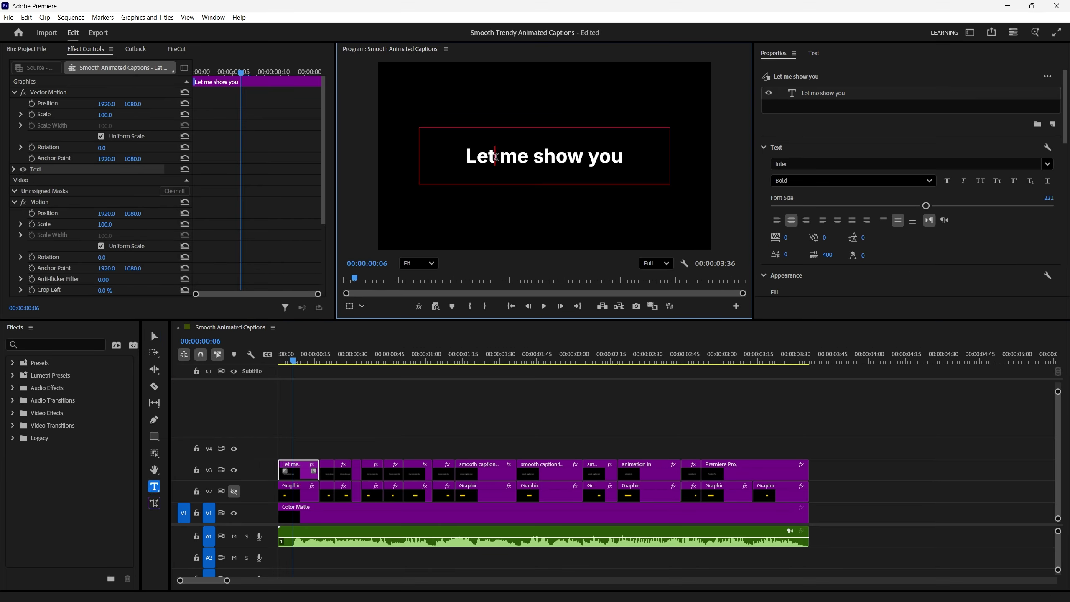
pyautogui.moveTo(472, 161); pyautogui.dragTo(466, 161)
pyautogui.scroll(-5, 786, 192)
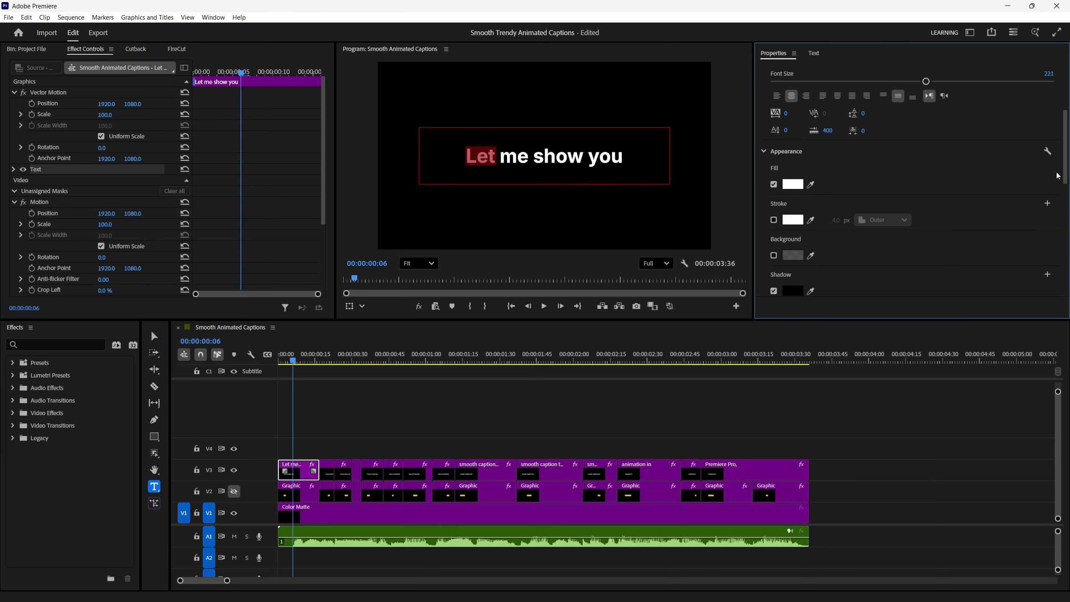
pyautogui.click(789, 187)
pyautogui.moveTo(552, 253); pyautogui.dragTo(555, 269)
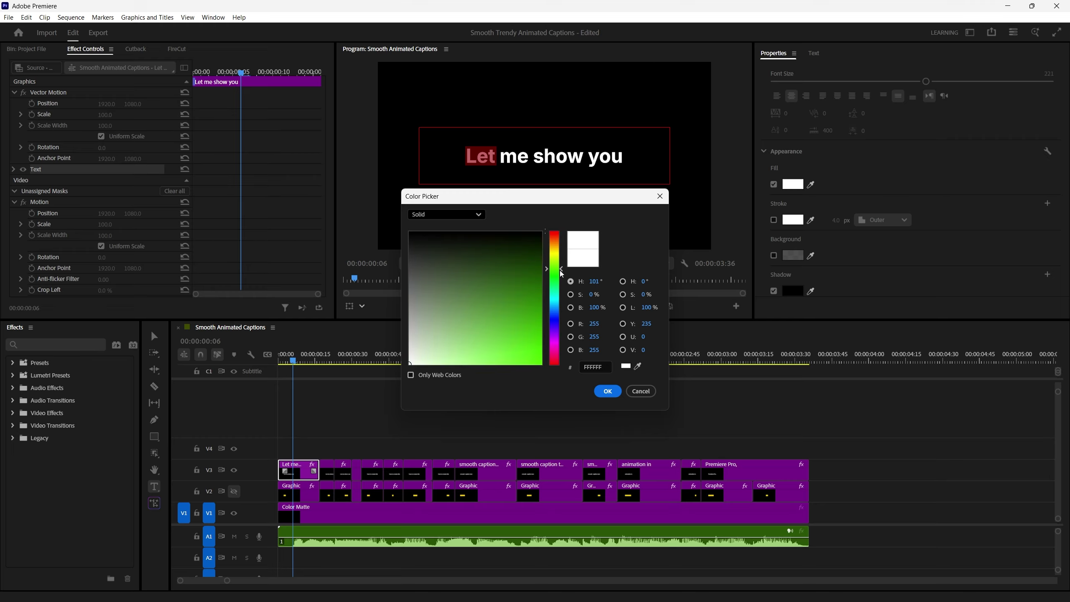
pyautogui.moveTo(516, 336); pyautogui.dragTo(542, 364)
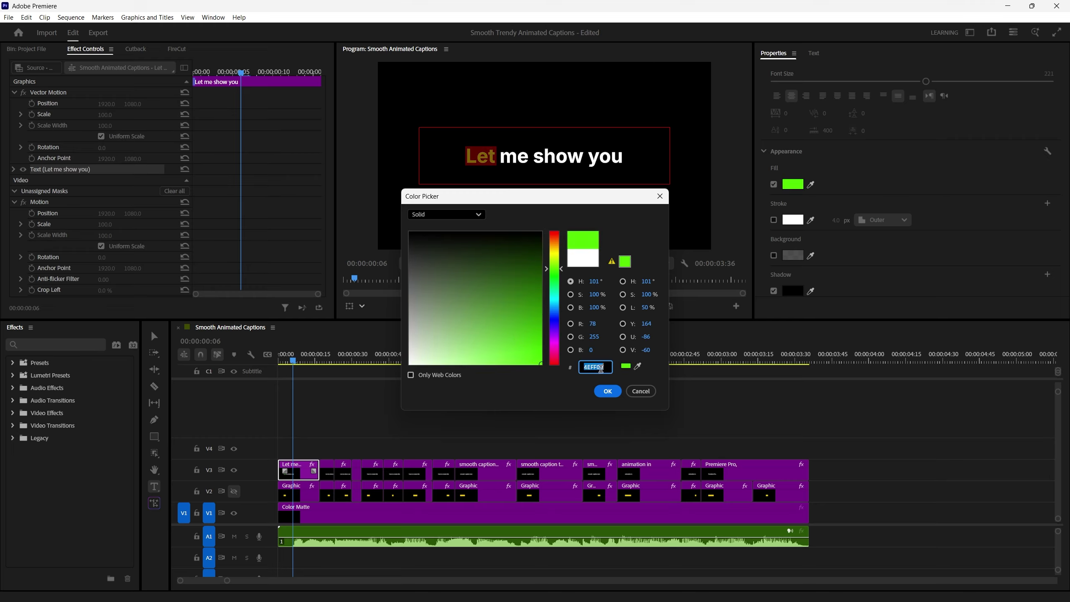
pyautogui.click(612, 397)
# - Apply the same green fill, 4EFF00, to only the word "me" in the second caption segment
pyautogui.click(327, 359)
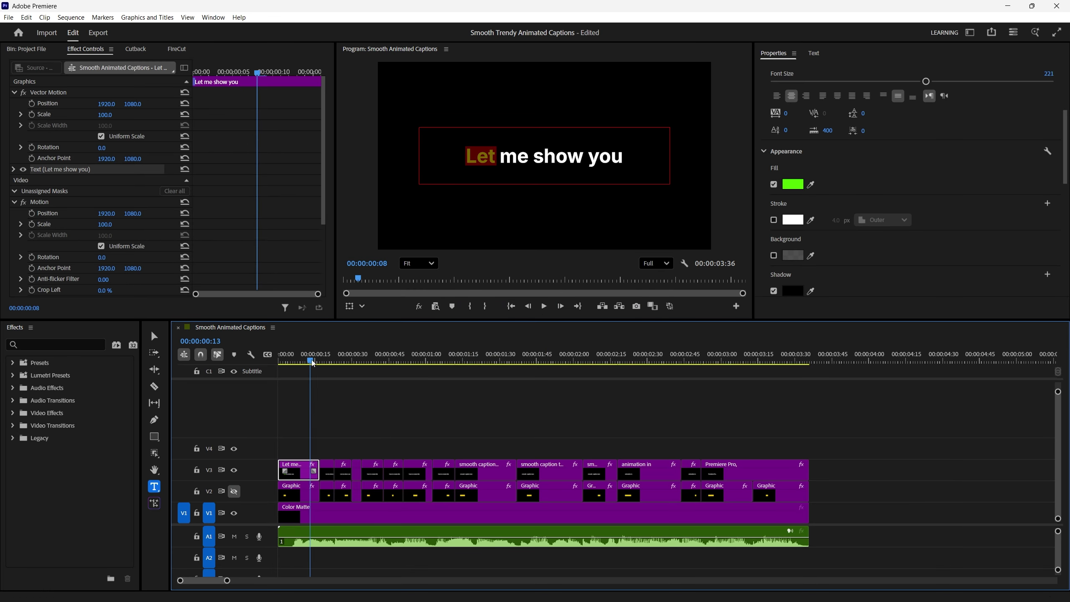
pyautogui.click(328, 470)
pyautogui.doubleClick(515, 157)
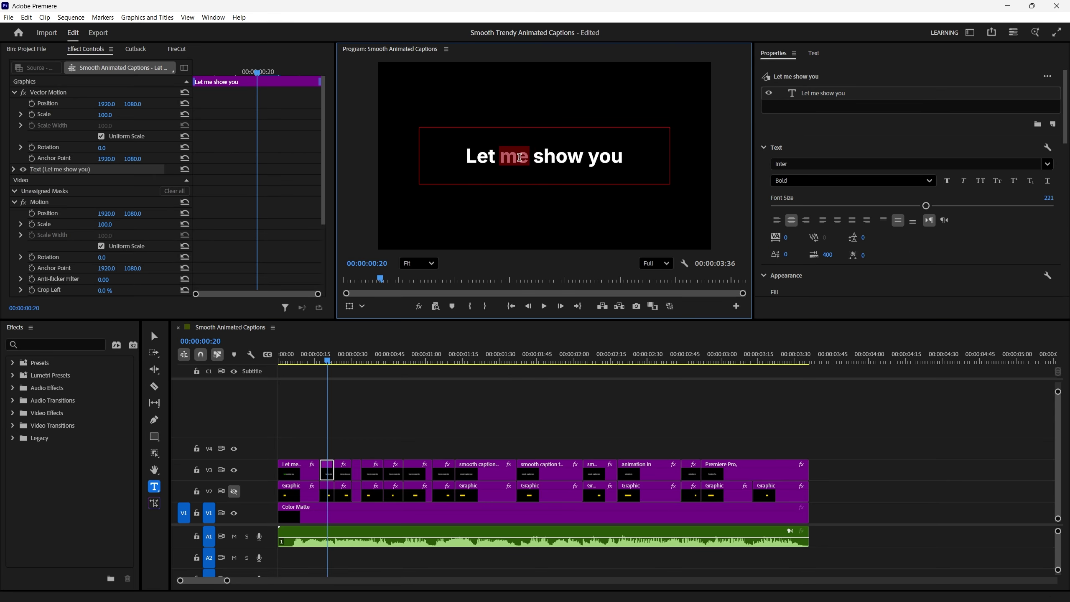
pyautogui.scroll(-3, 785, 198)
pyautogui.click(793, 189)
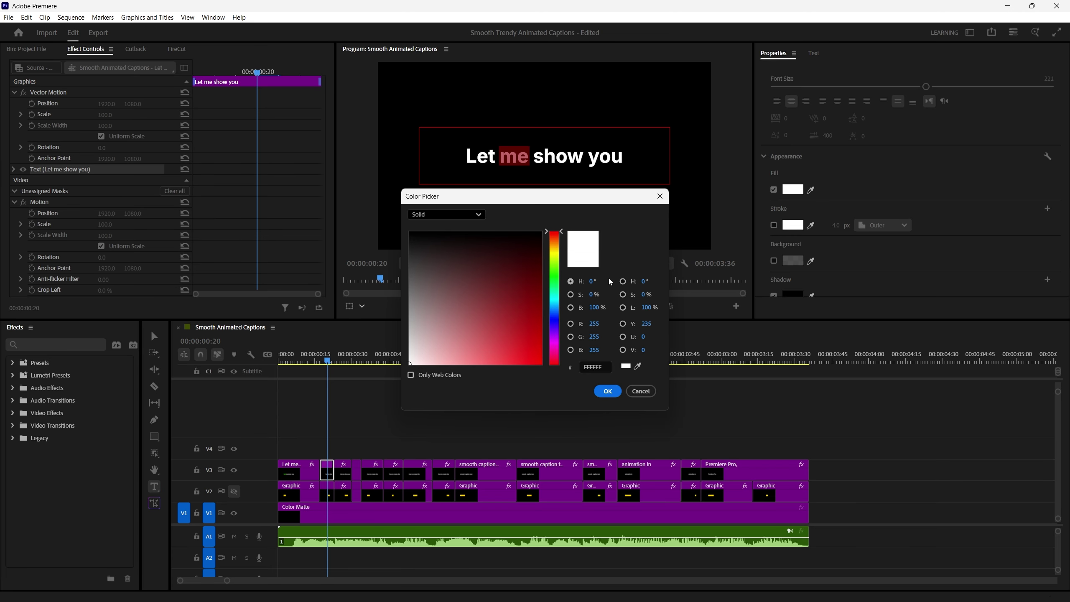
pyautogui.hotkey('ctrl', 'v')
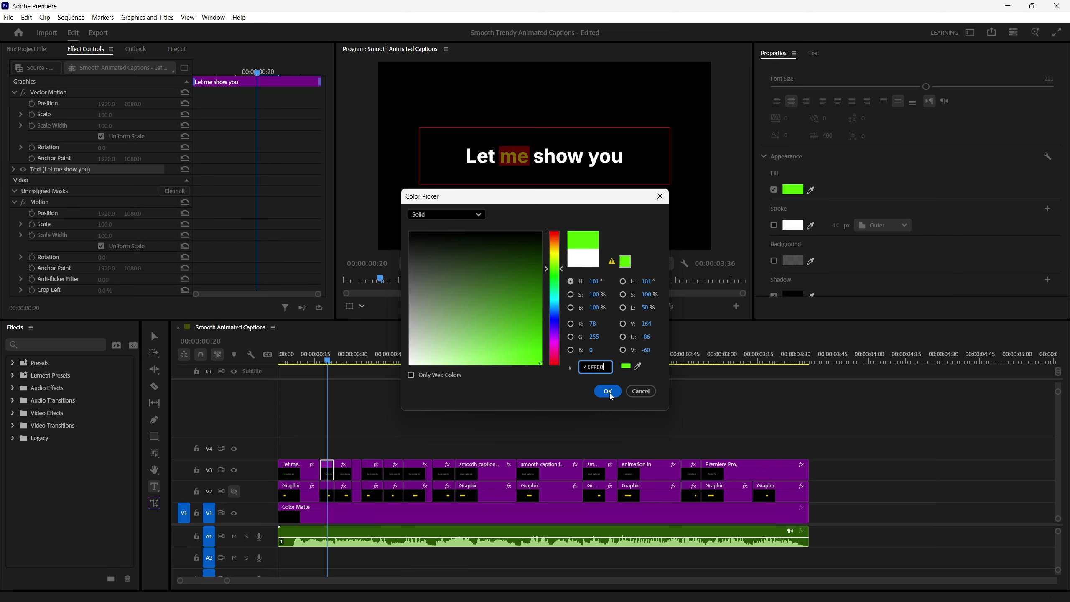
pyautogui.click(609, 391)
pyautogui.moveTo(329, 361); pyautogui.dragTo(344, 361)
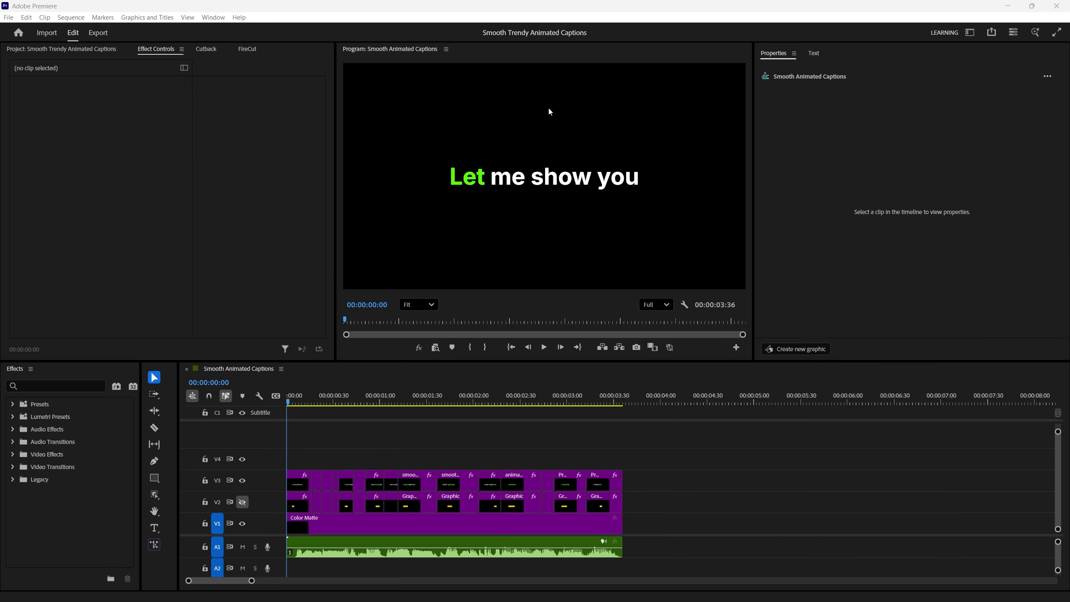
# - Play back the captions with green word coloring and return the playhead to the start of the sequence
pyautogui.click(545, 347)
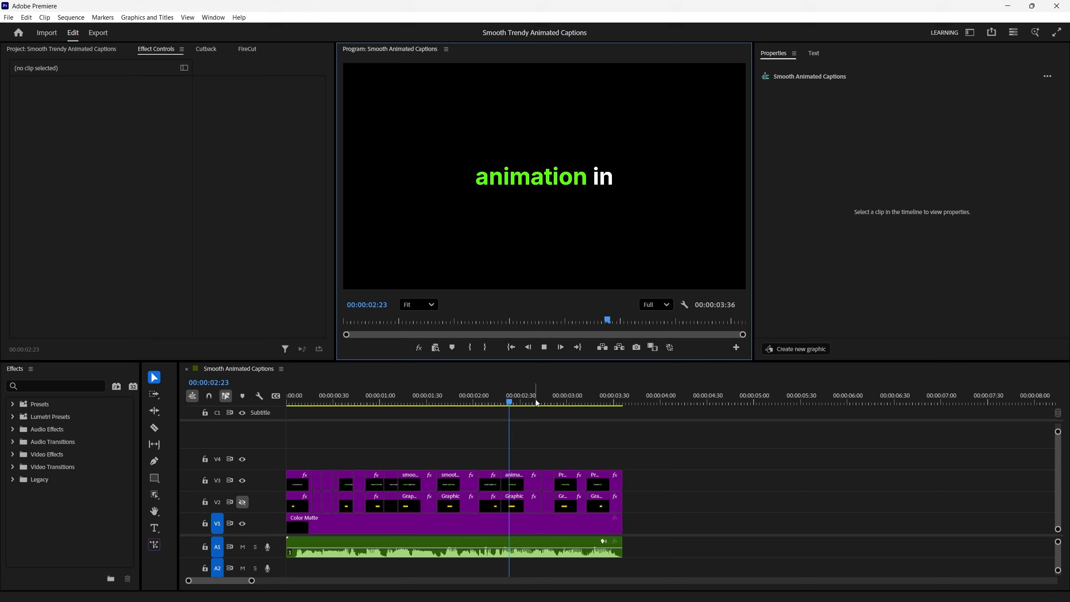
pyautogui.moveTo(614, 407); pyautogui.dragTo(256, 403)
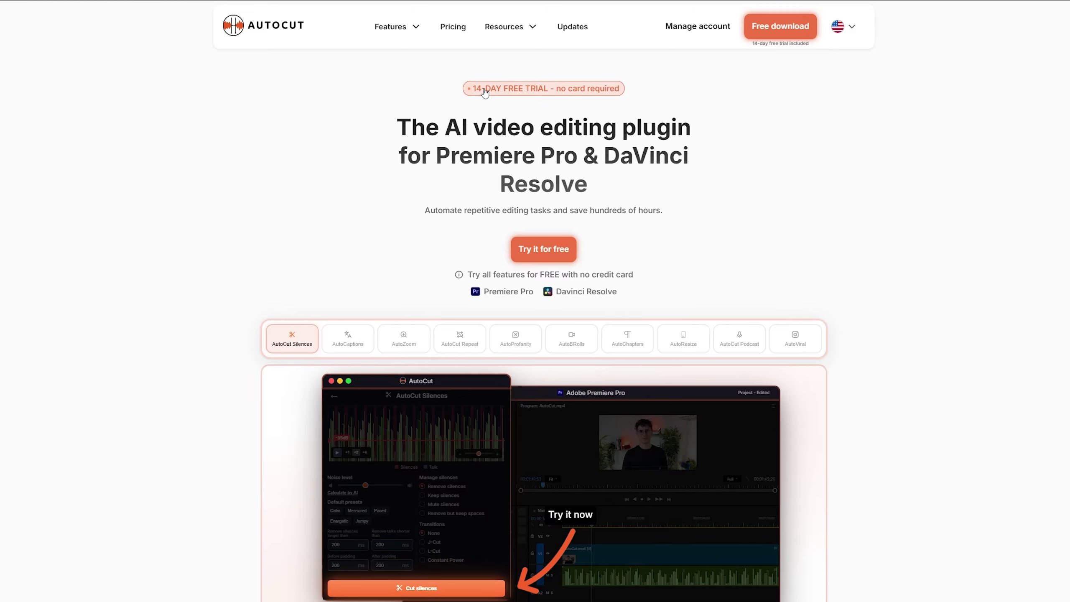
# - Examine the free trial offer on the AutoCut website
pyautogui.moveTo(479, 87); pyautogui.dragTo(619, 88)
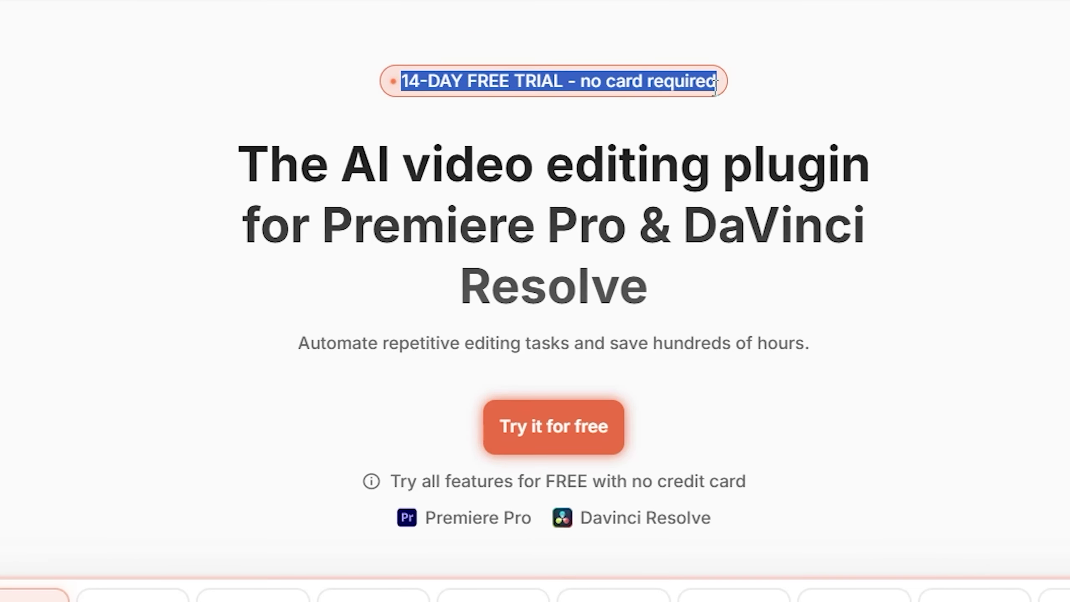
pyautogui.click(1015, 138)
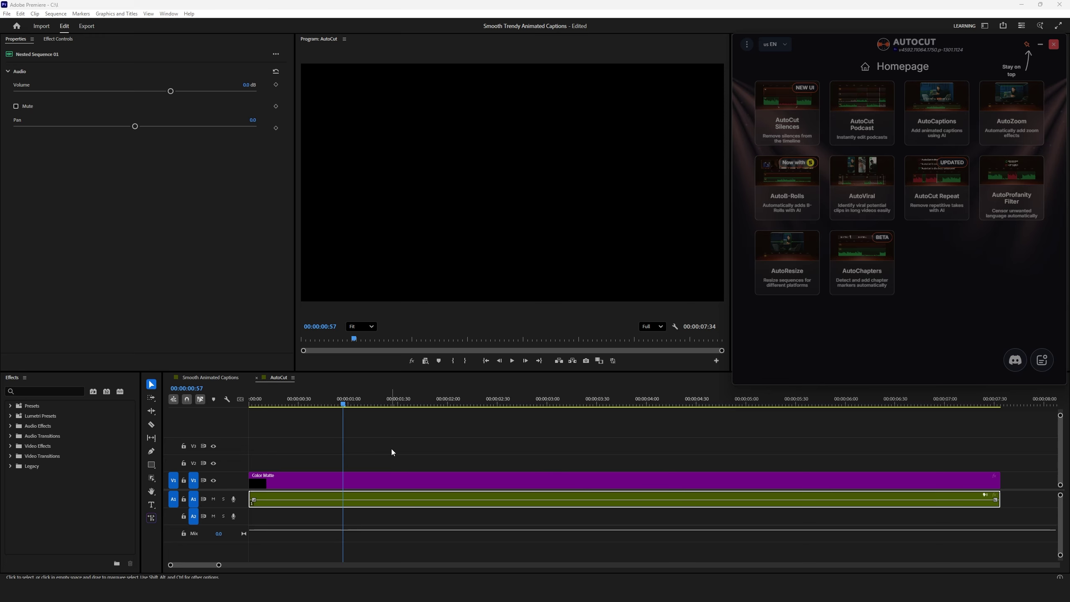
# - Switch to Premiere and open the AutoCut extension for the AutoCut sequence
pyautogui.moveTo(345, 410); pyautogui.dragTo(364, 450)
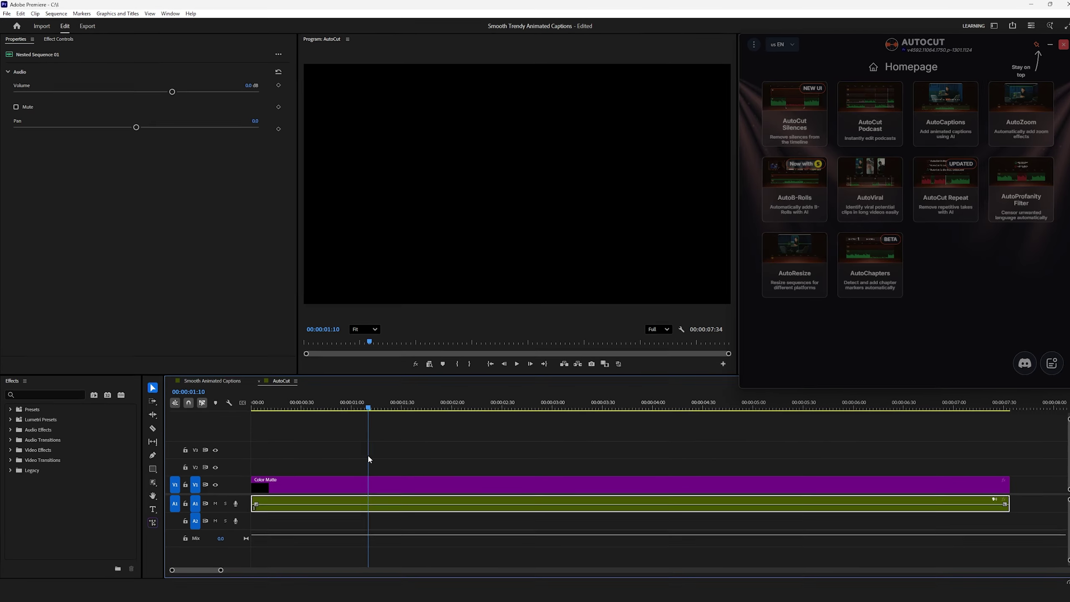
pyautogui.click(170, 14)
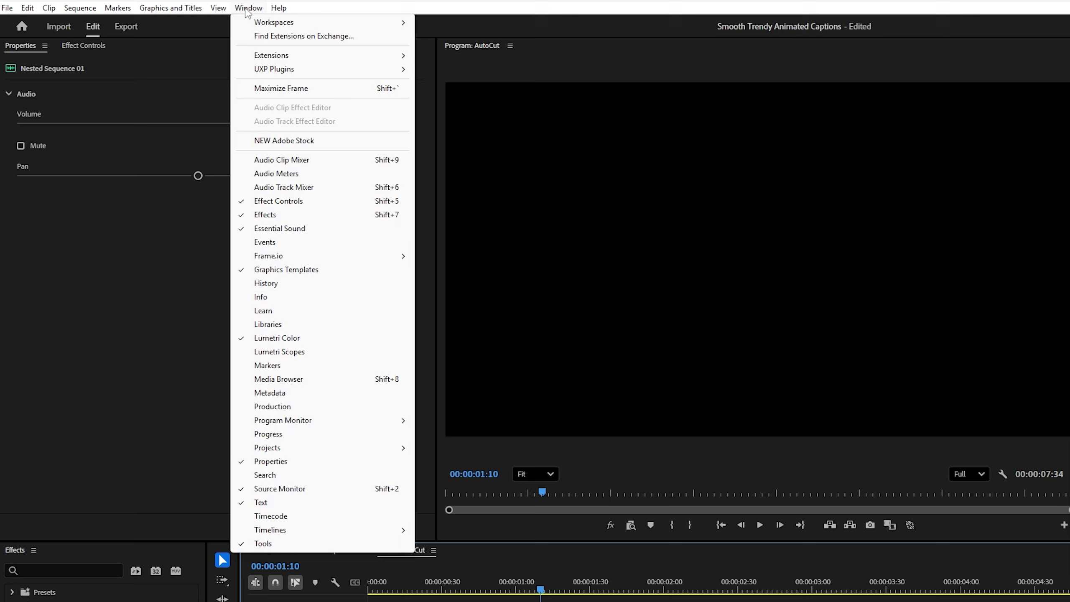
pyautogui.moveTo(270, 62)
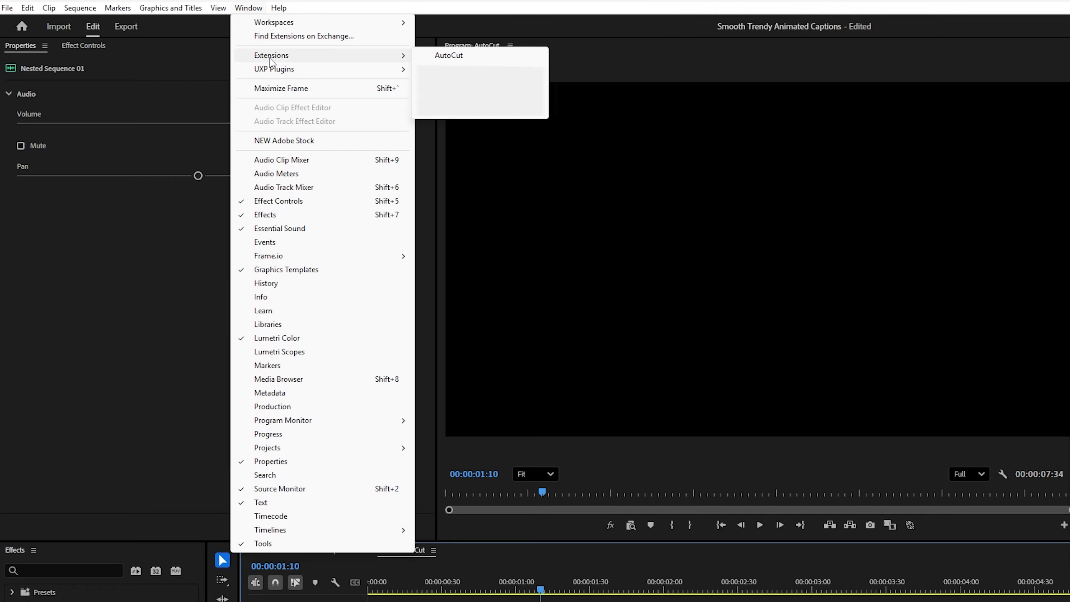
pyautogui.click(457, 59)
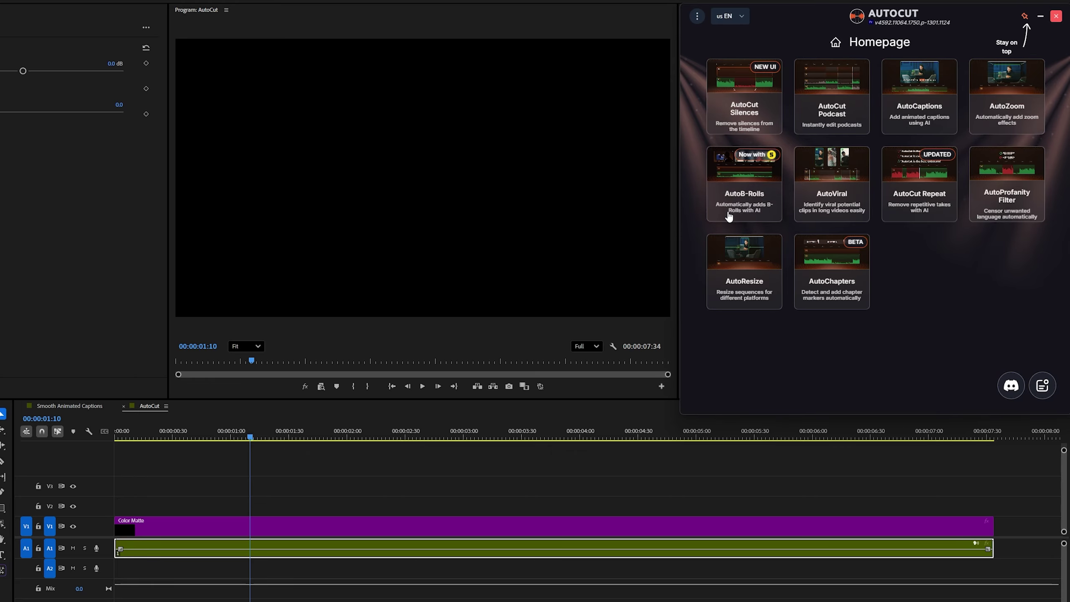
# - Open AutoCaptions and mark the in-to-out range over the entire clip, with the out point at its end
pyautogui.click(920, 110)
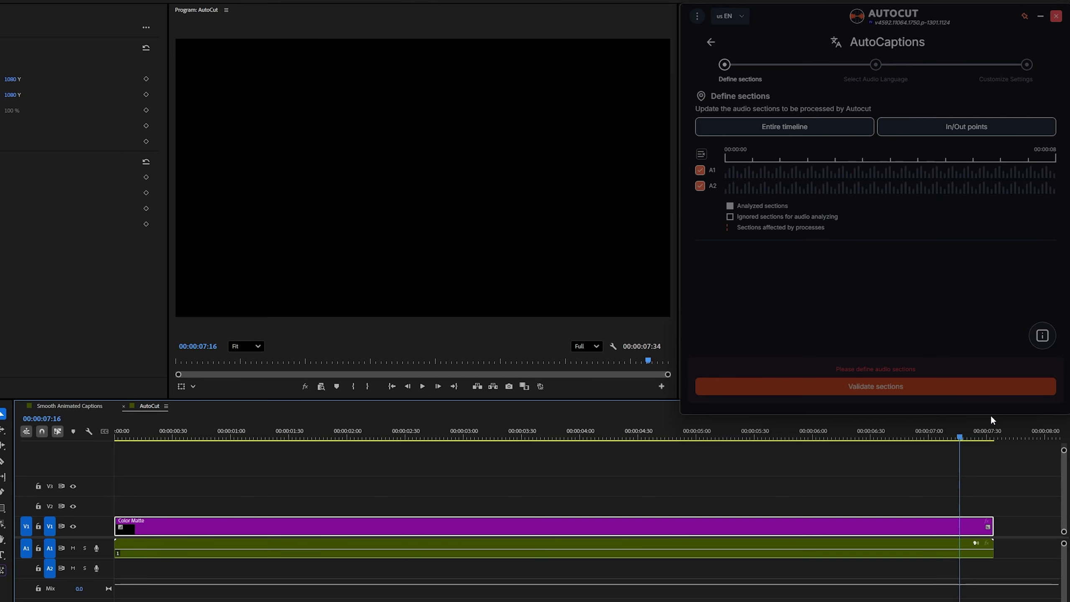
pyautogui.moveTo(962, 437); pyautogui.dragTo(994, 440)
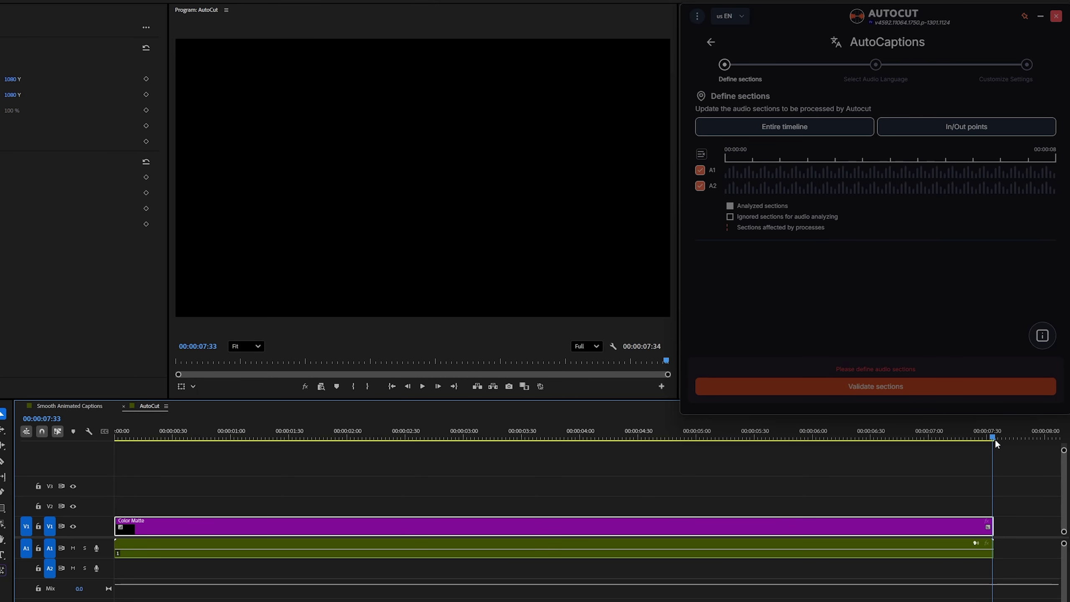
pyautogui.click(995, 441)
pyautogui.press('o')
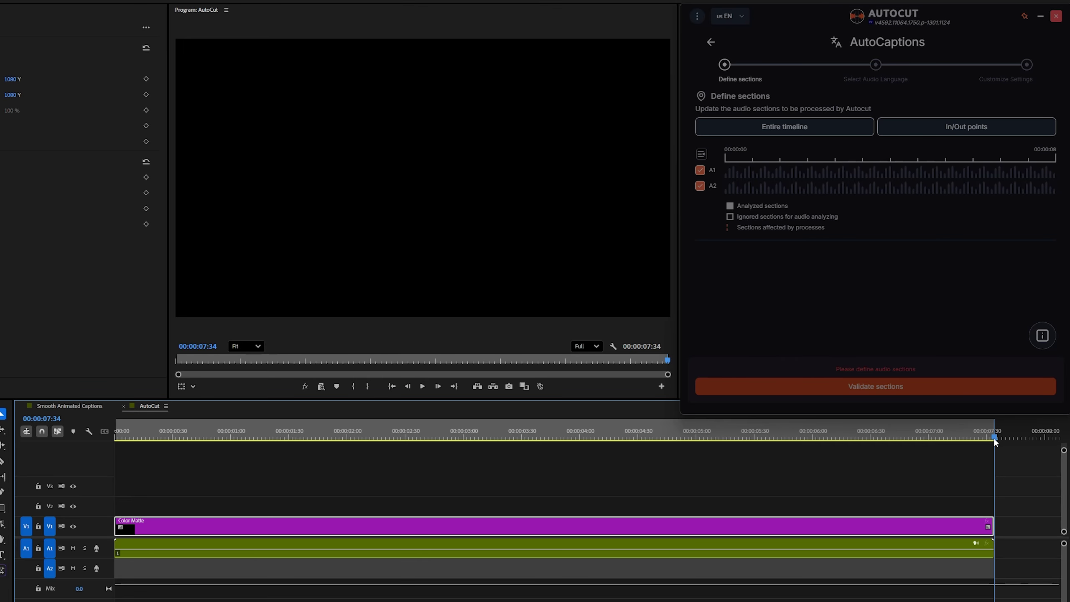
pyautogui.moveTo(995, 432); pyautogui.dragTo(952, 432)
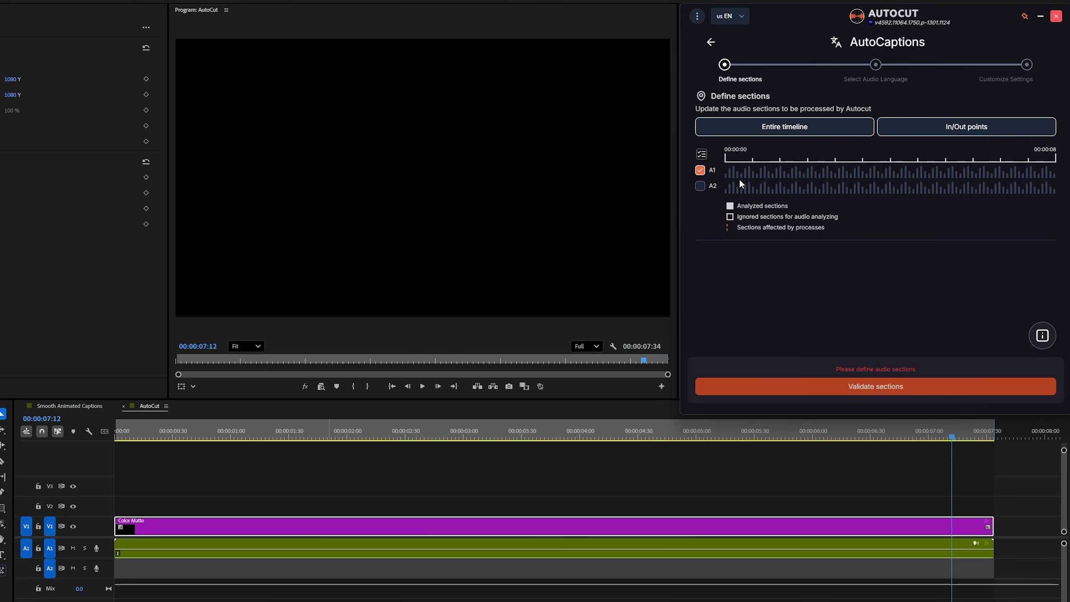
# - Validate the in/out range on A1 as the audio section and open the caption editor with English - United States
pyautogui.click(898, 130)
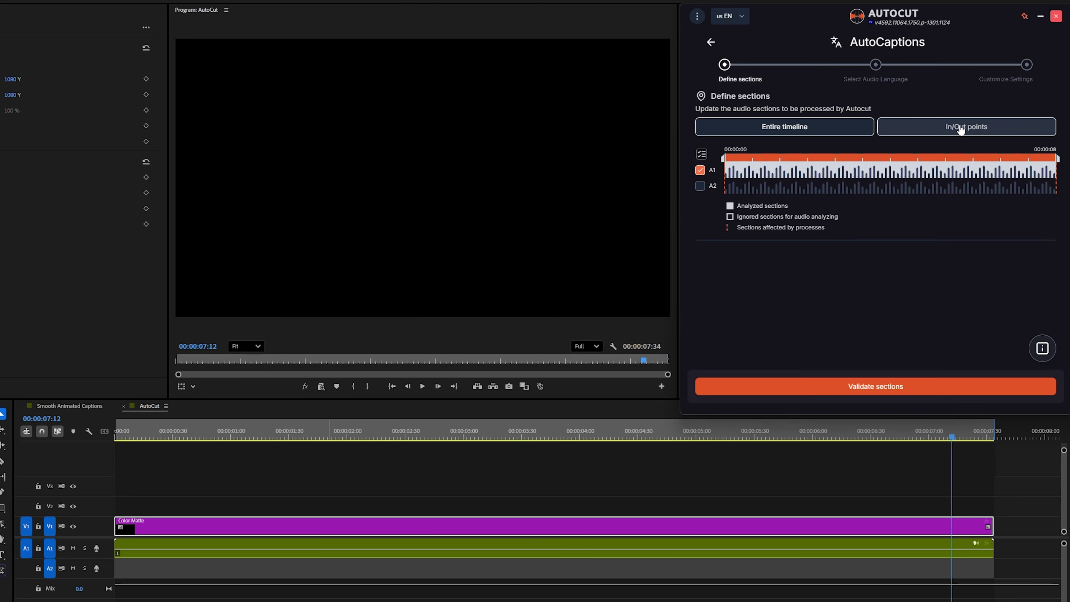
pyautogui.click(872, 387)
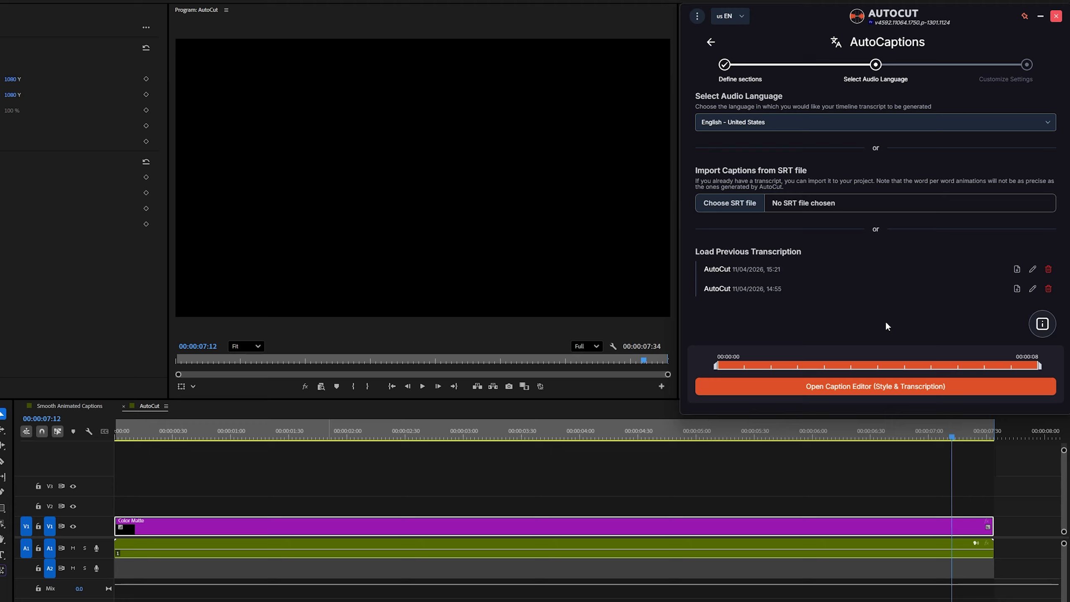
pyautogui.click(765, 122)
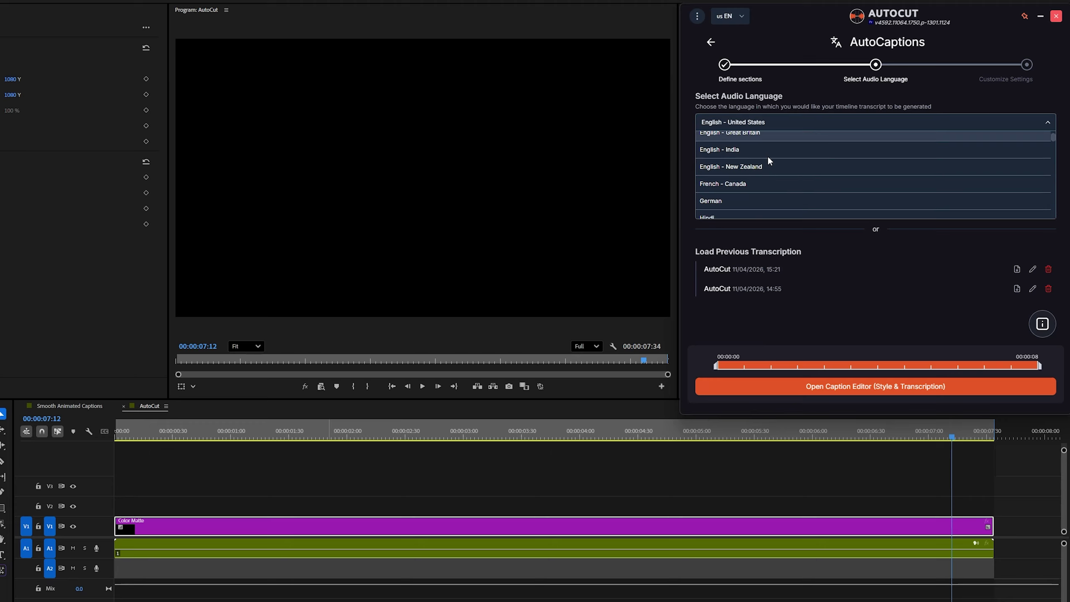
pyautogui.scroll(5, 784, 169)
pyautogui.click(825, 287)
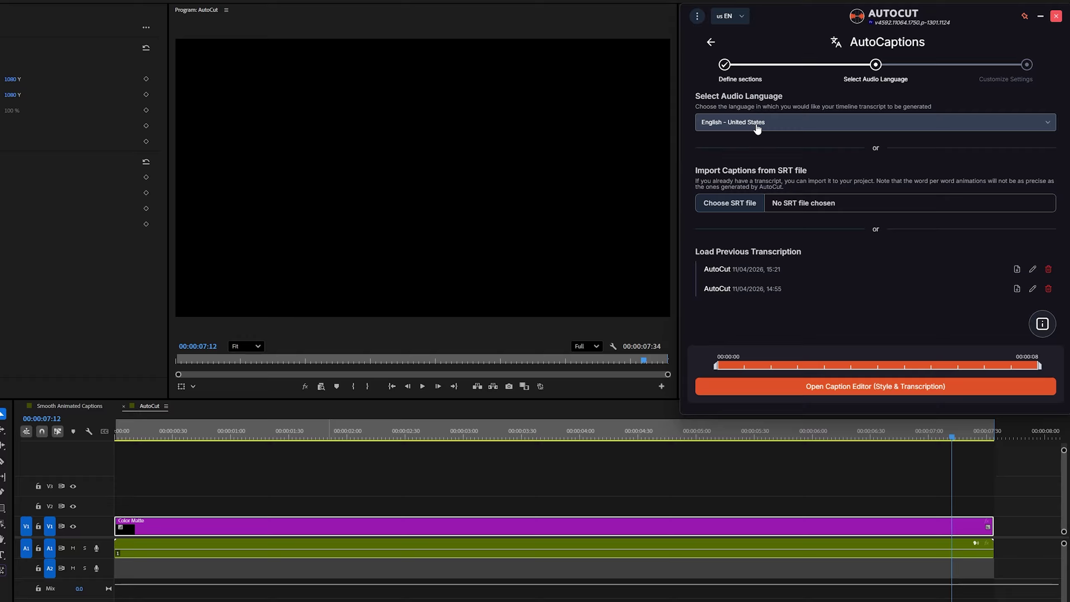
pyautogui.click(834, 382)
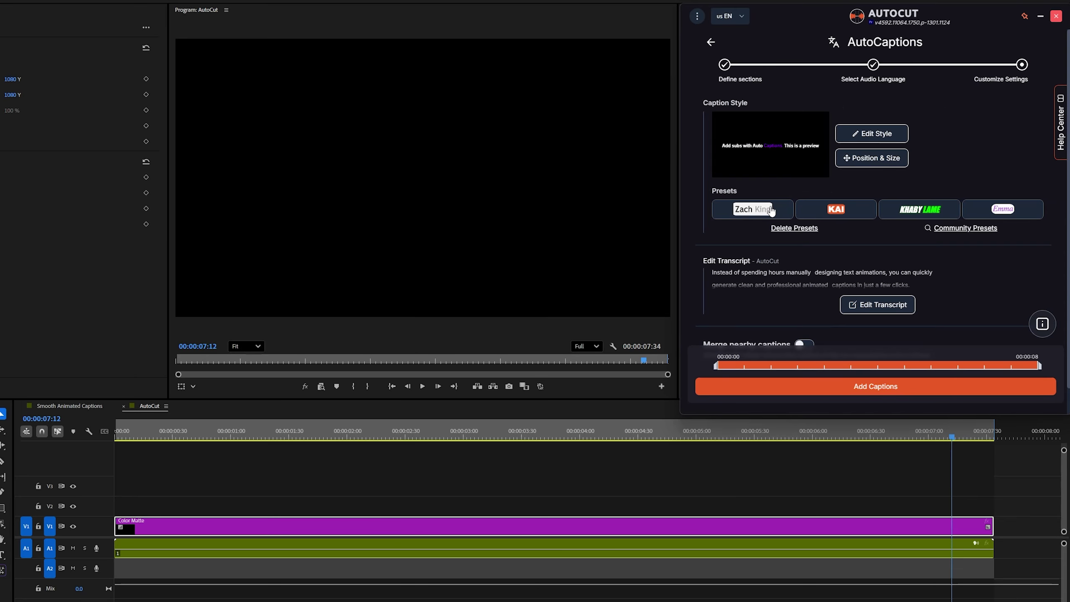
# - Compare the KAI and Khaby Lame caption presets and apply KAI
pyautogui.click(836, 209)
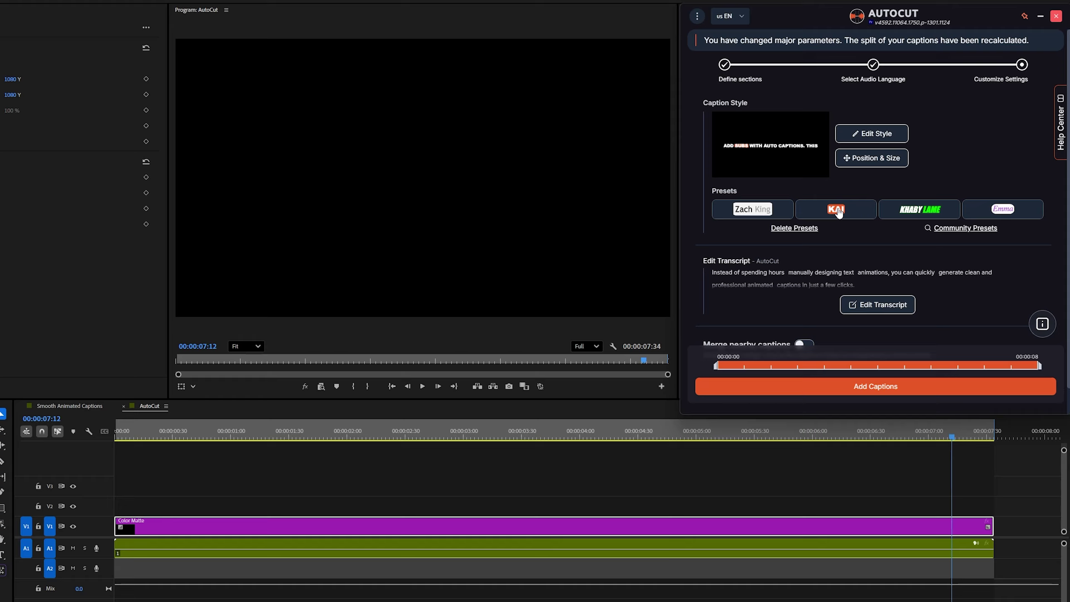
pyautogui.click(885, 215)
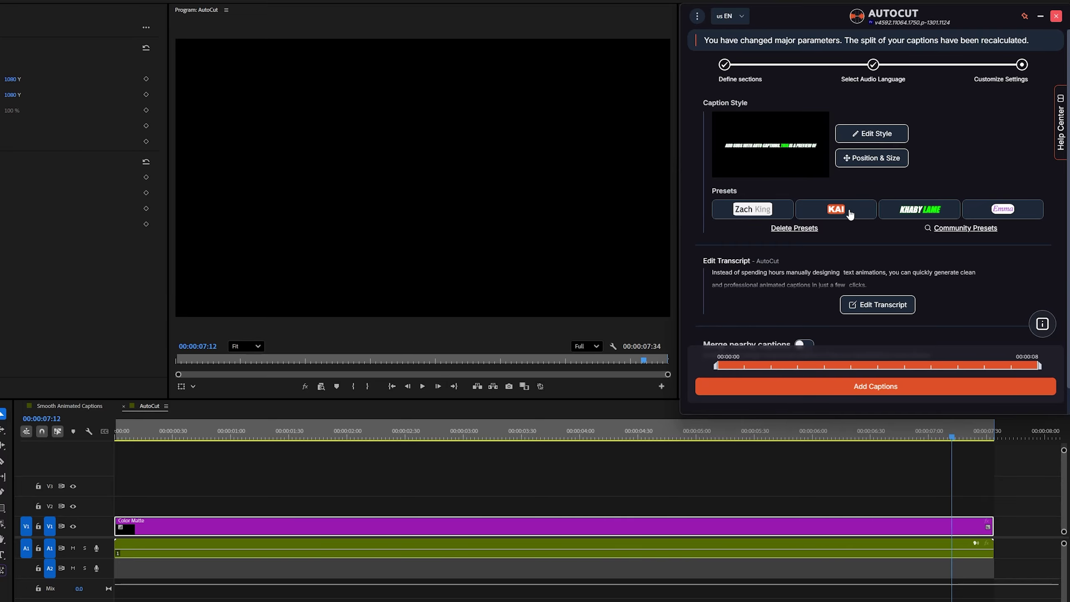
# - Browse the first three pages of community presets and close them without importing one
pyautogui.click(964, 230)
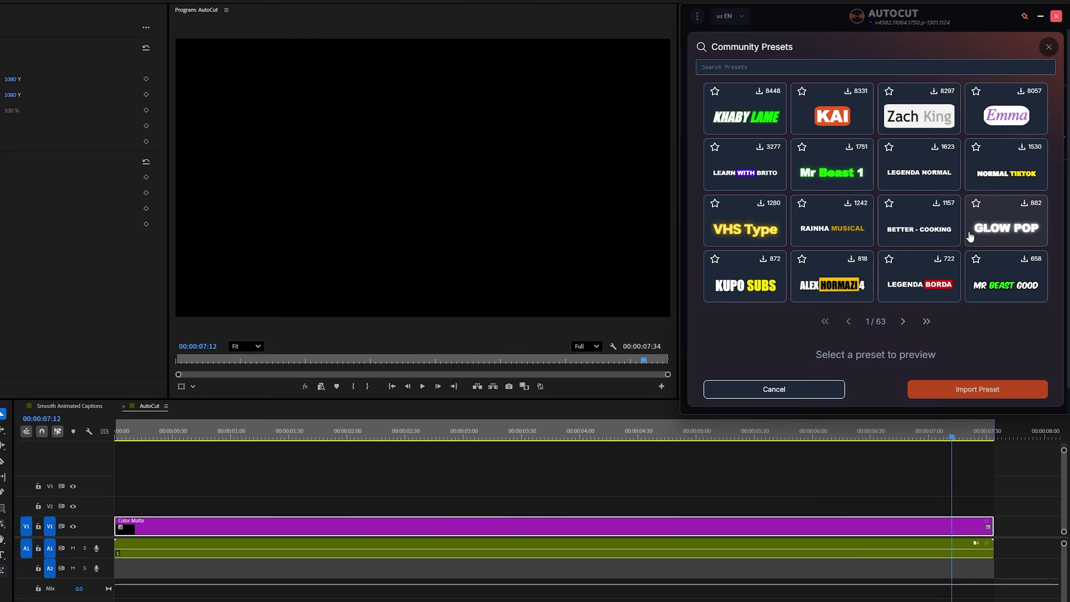
pyautogui.click(905, 322)
pyautogui.click(904, 322)
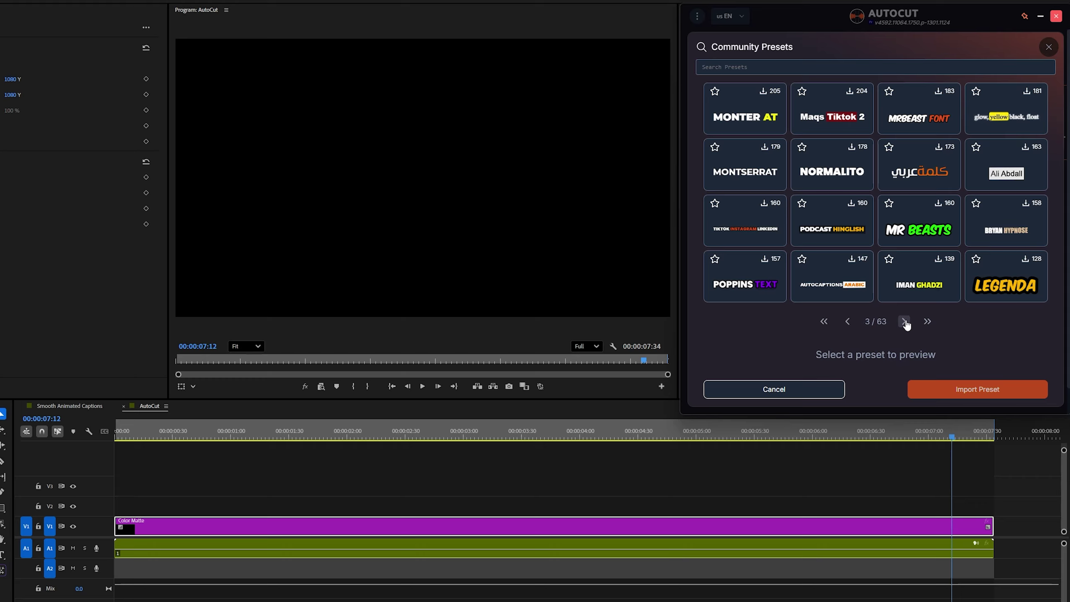
pyautogui.click(848, 322)
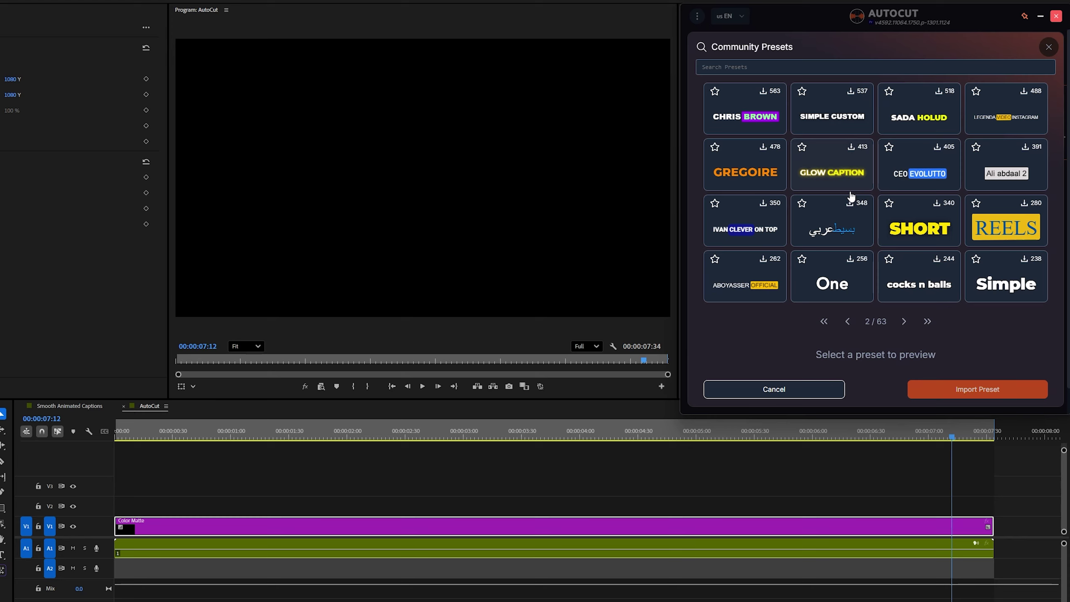
pyautogui.click(848, 322)
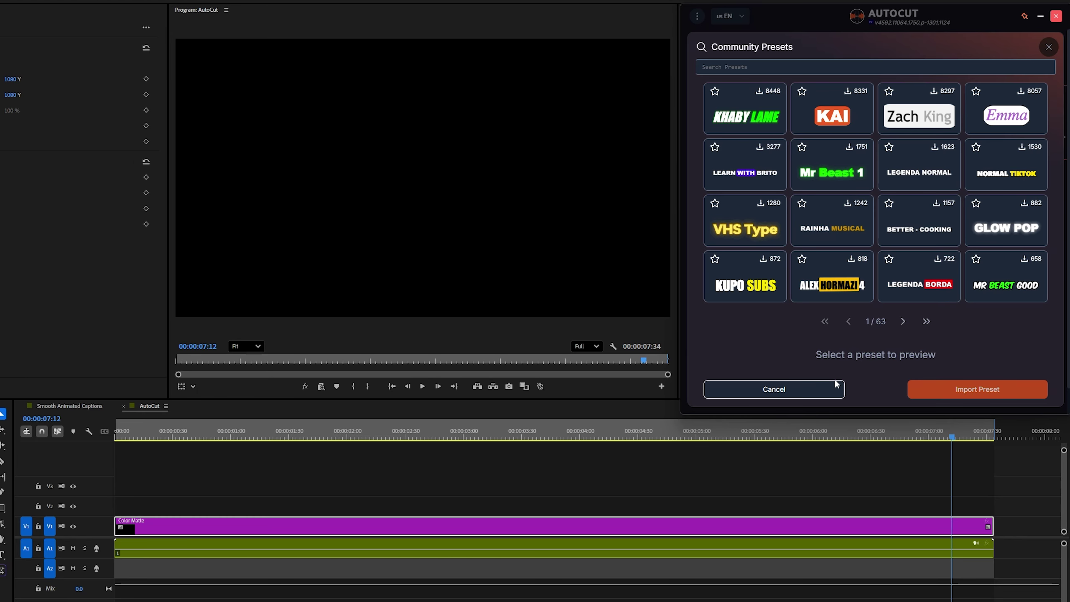
pyautogui.click(836, 386)
# - Edit the caption style to use the Inter 18pt - Bold font, keeping the text color white
pyautogui.click(882, 136)
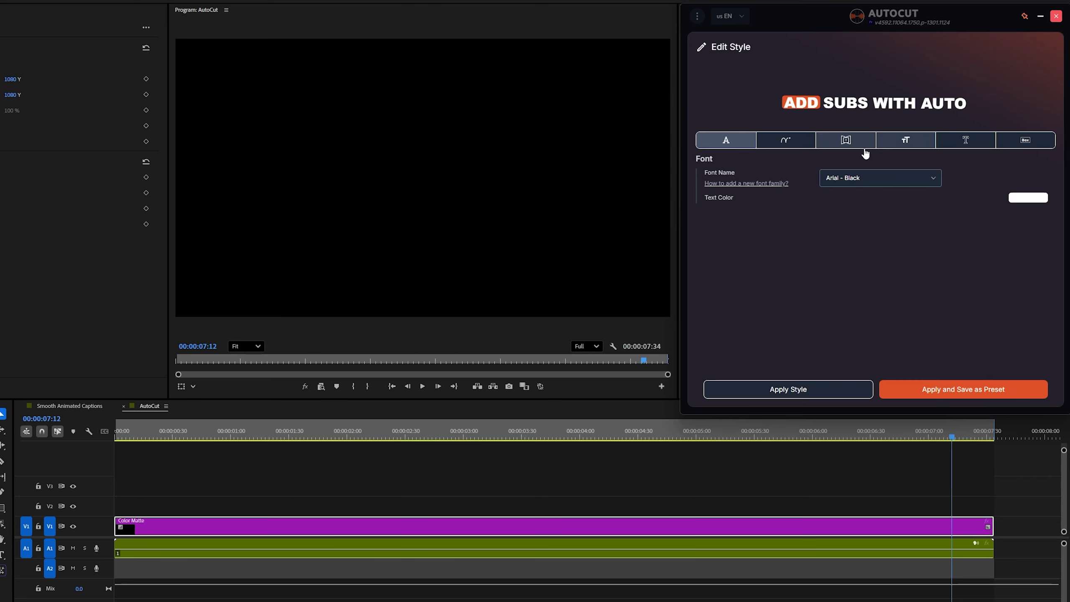
pyautogui.click(872, 182)
pyautogui.write('inter')
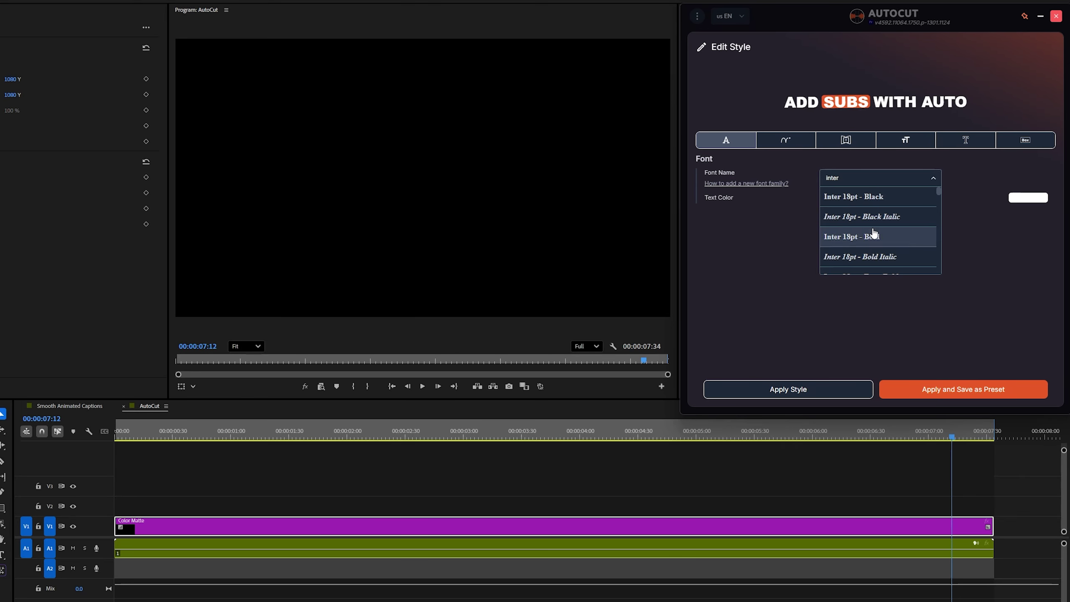
pyautogui.click(867, 233)
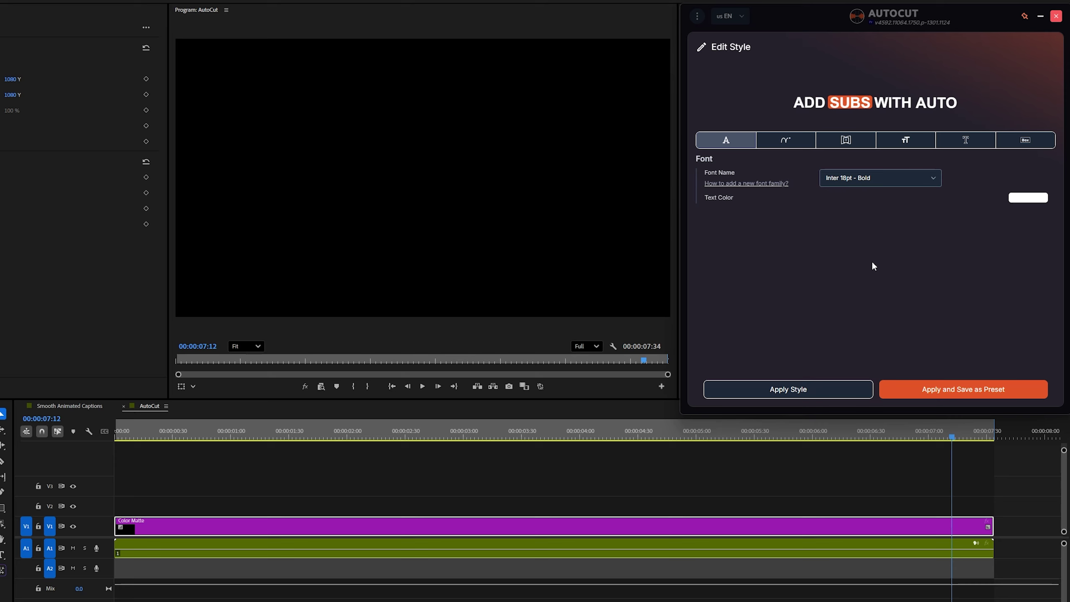
pyautogui.click(1019, 200)
pyautogui.click(829, 210)
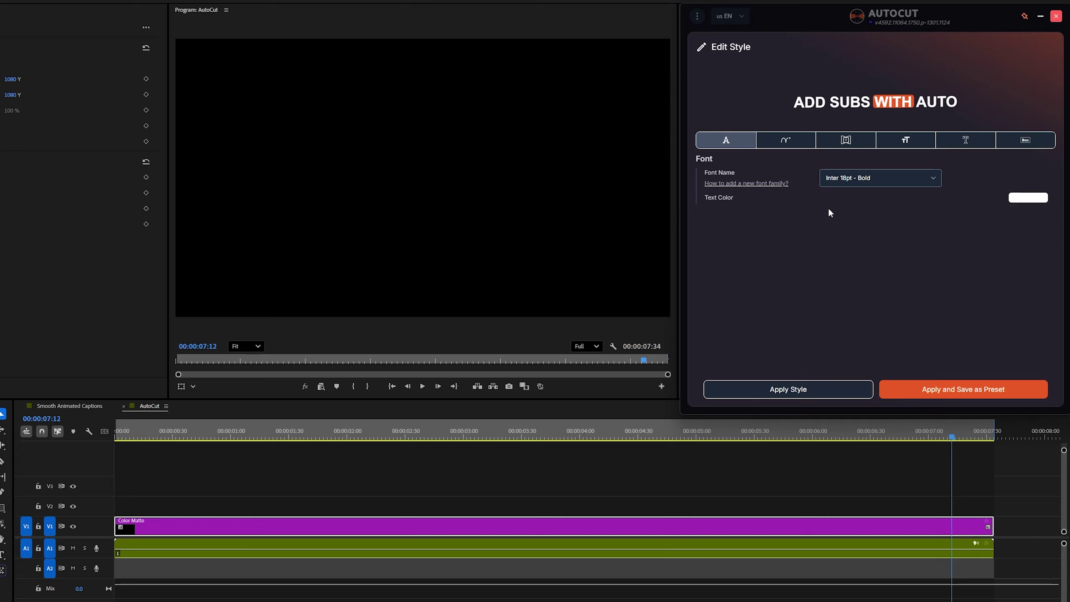
# - Change the animated highlight box color behind the spoken word to purple
pyautogui.click(786, 140)
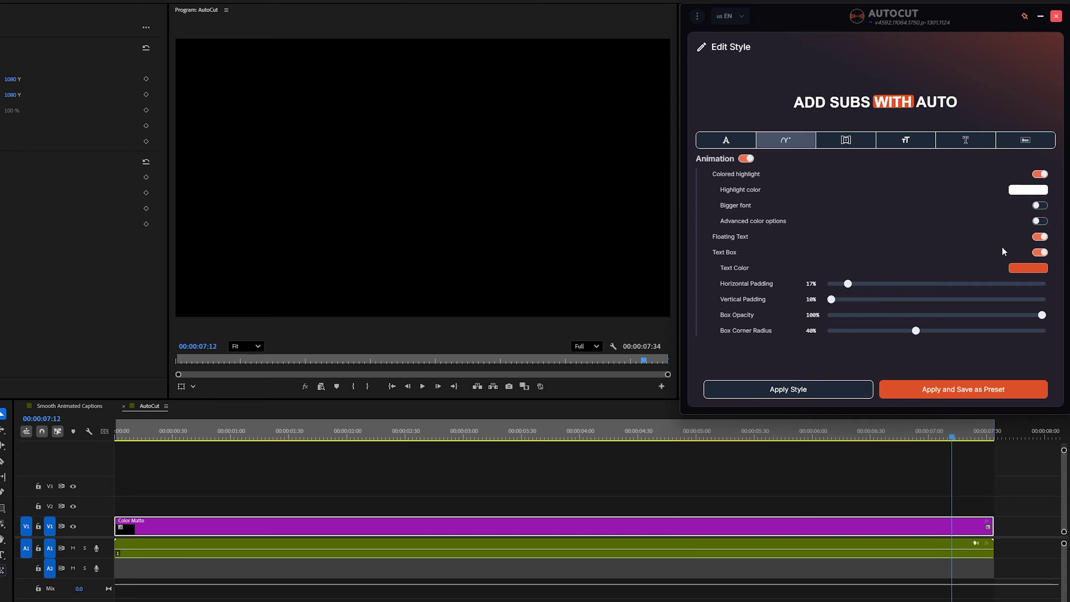
pyautogui.click(1028, 268)
pyautogui.click(986, 370)
pyautogui.moveTo(988, 371); pyautogui.dragTo(1031, 370)
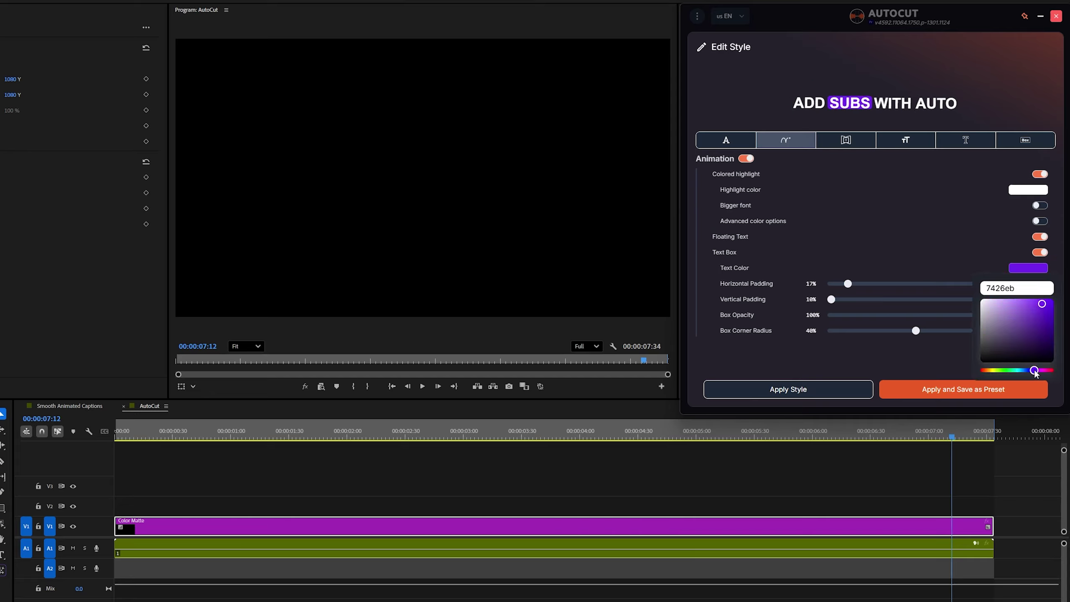
pyautogui.click(971, 239)
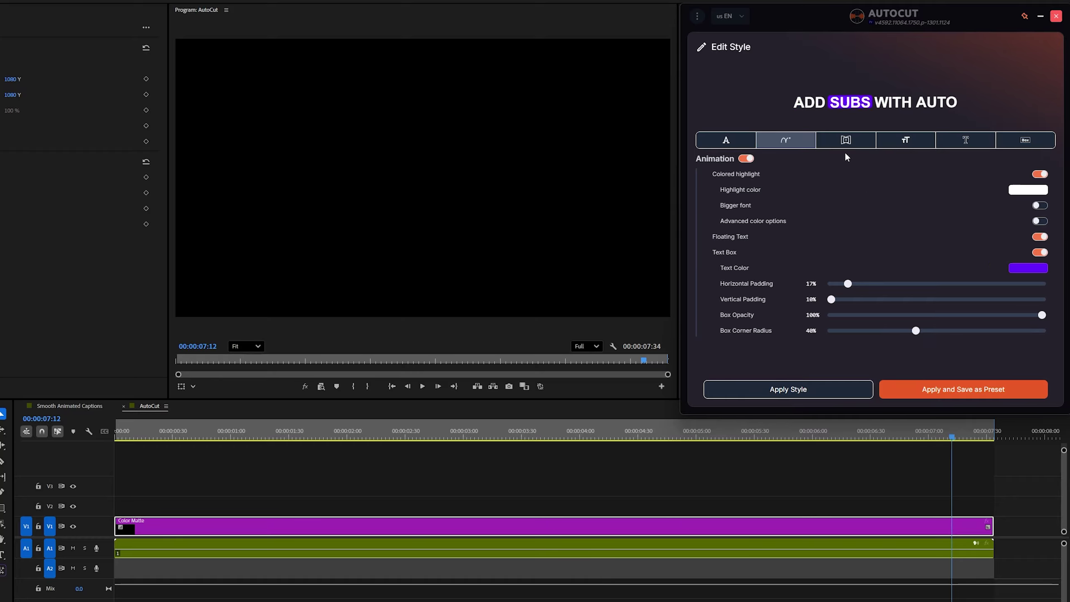
# - Switch the caption transition off and back on to compare its effect
pyautogui.click(845, 140)
pyautogui.click(746, 159)
pyautogui.click(746, 159)
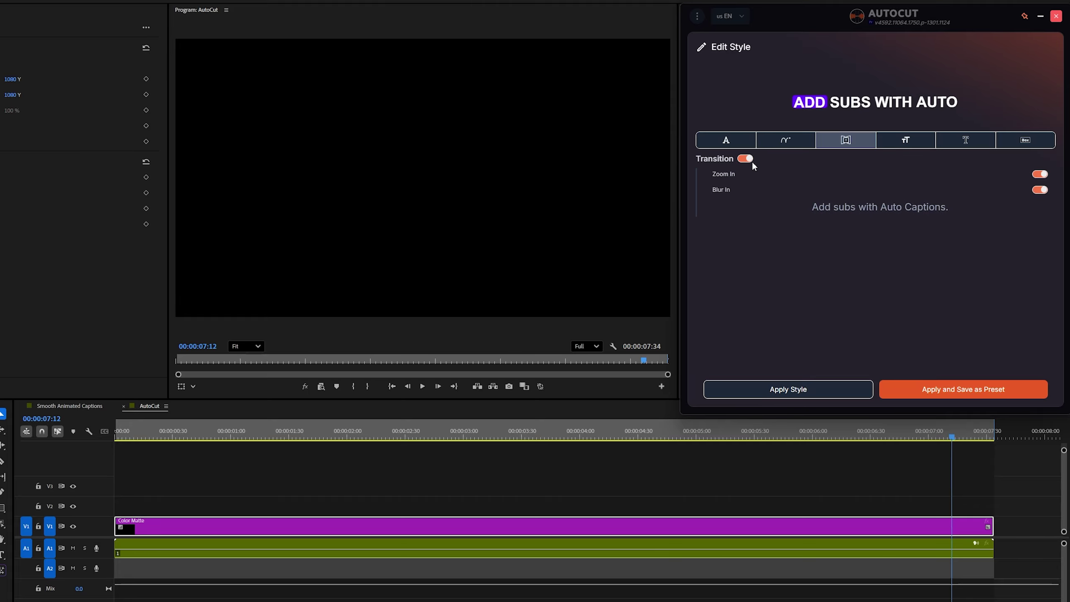
# - Turn off uppercase text, leave the outline and static text box disabled, and apply the style
pyautogui.click(907, 143)
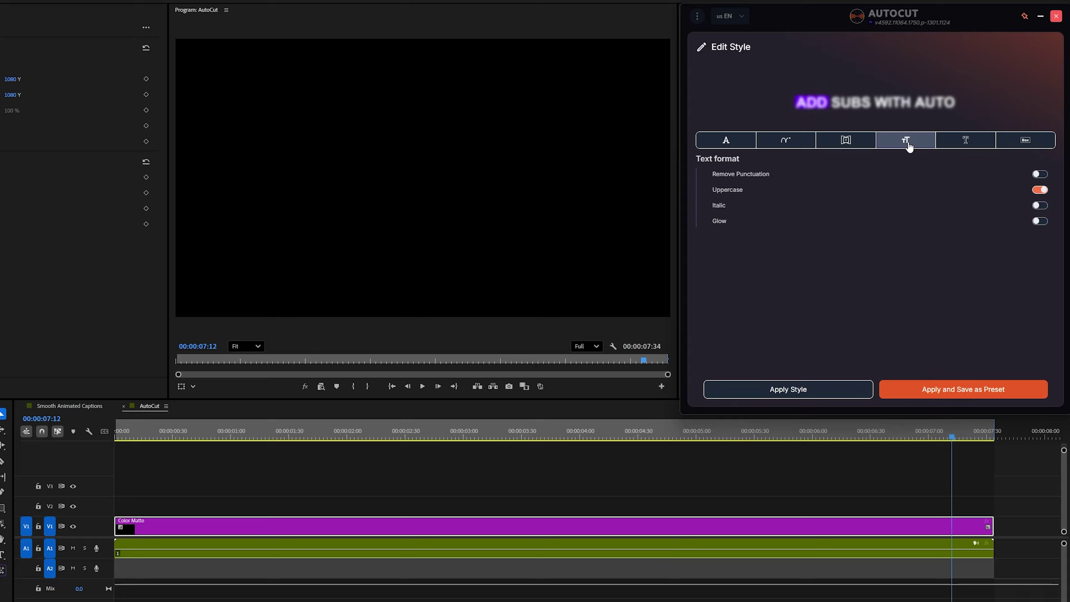
pyautogui.click(1041, 189)
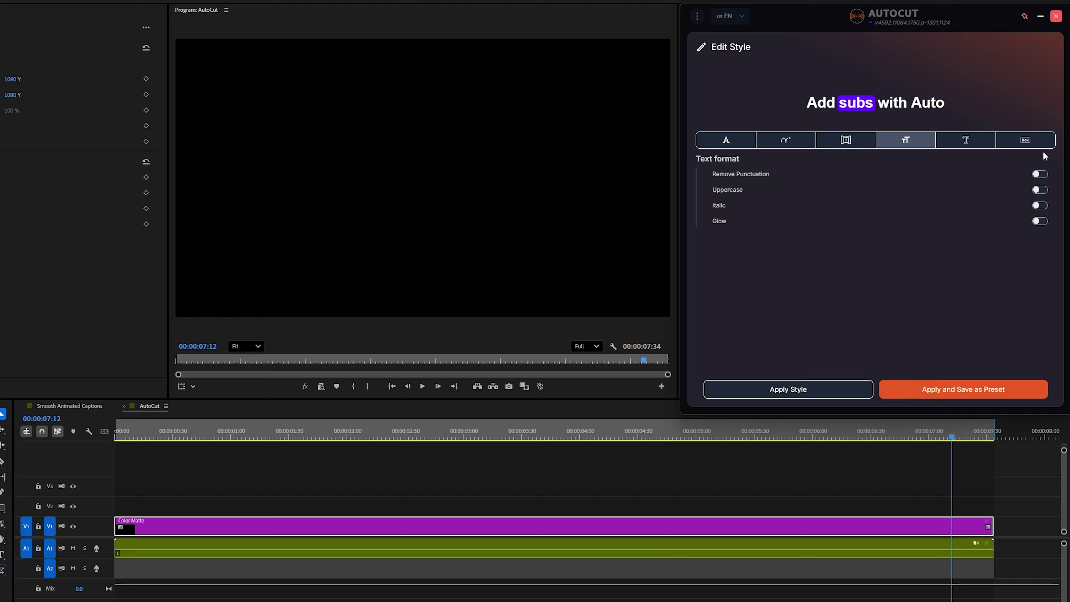
pyautogui.click(966, 144)
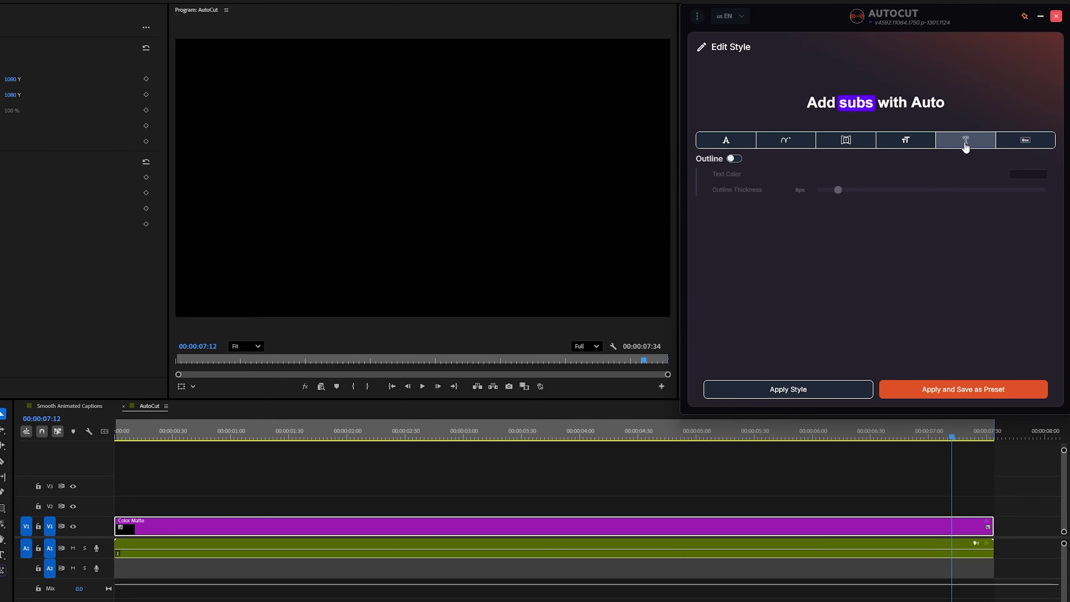
pyautogui.click(1025, 140)
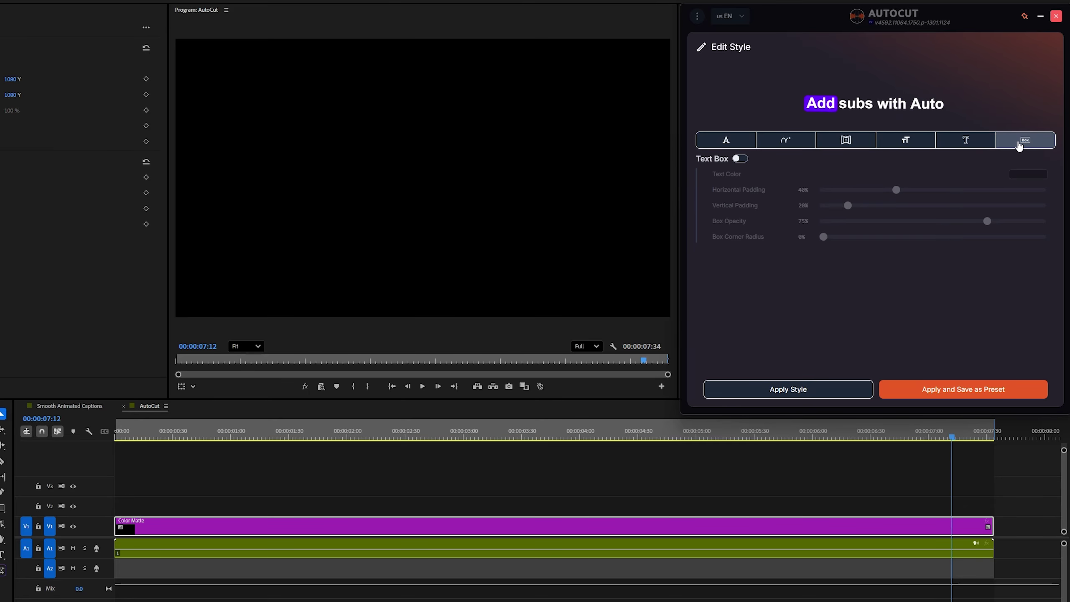
pyautogui.click(743, 159)
pyautogui.click(742, 159)
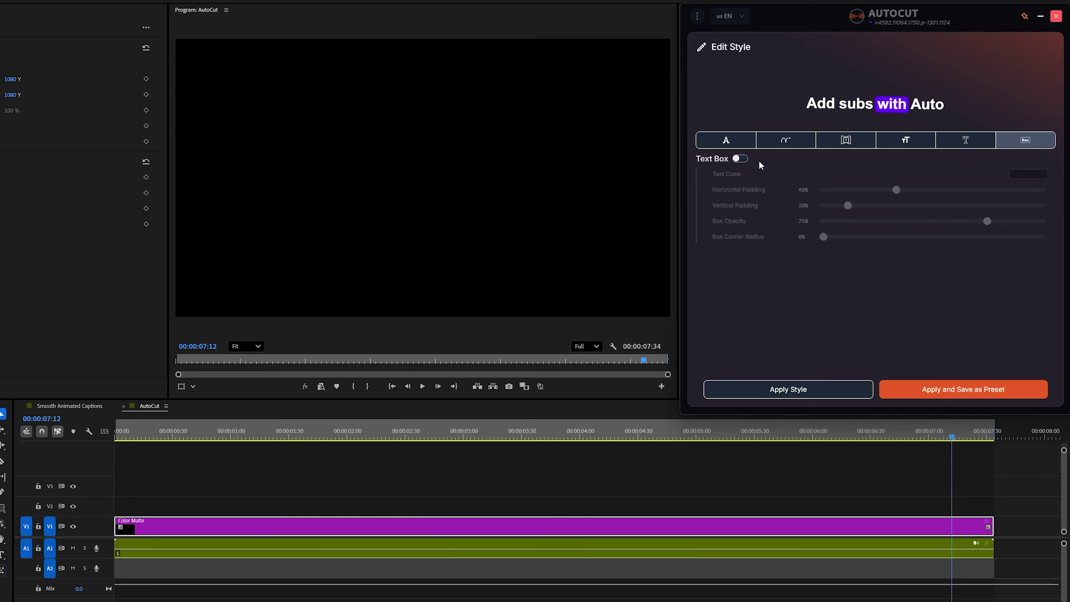
pyautogui.click(802, 394)
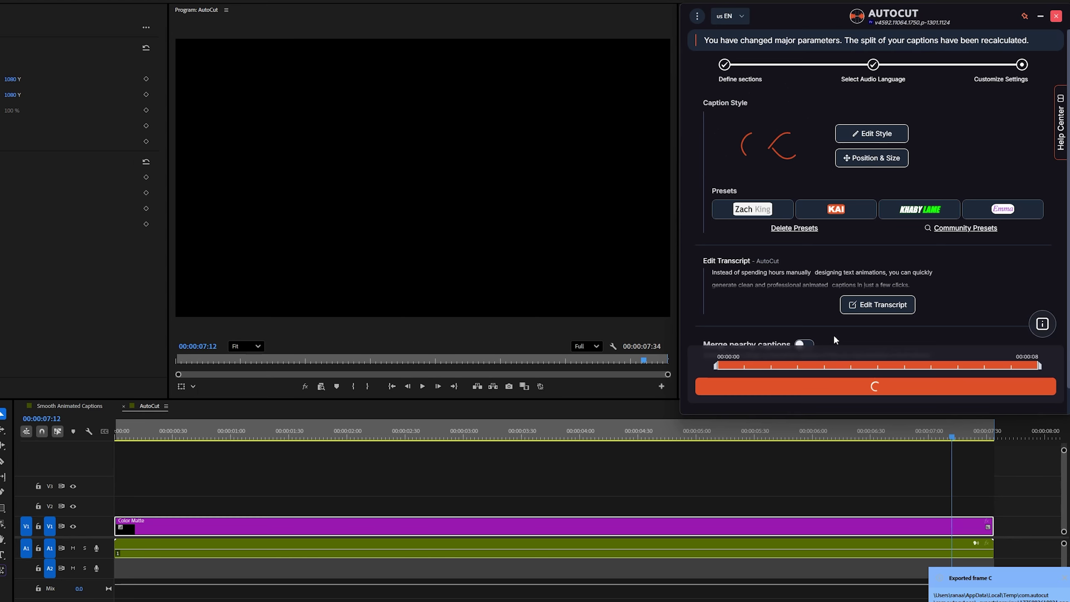
# - Place the captions at a Y position of 52% and set their font size to 130 px
pyautogui.click(875, 164)
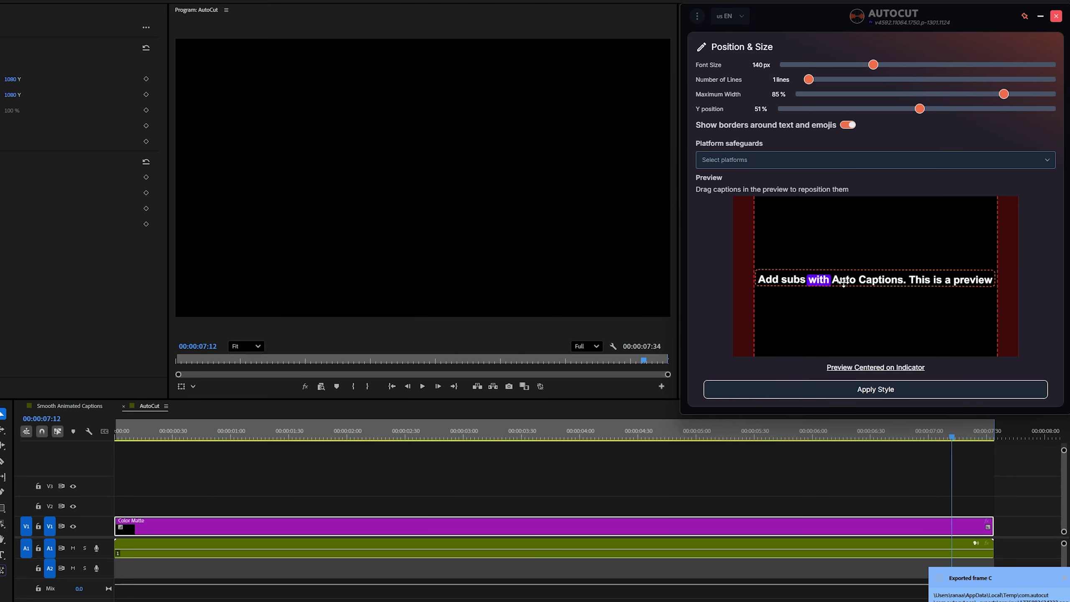
pyautogui.moveTo(844, 283)
pyautogui.mouseDown()
pyautogui.moveTo(849, 219)
pyautogui.moveTo(848, 274)
pyautogui.mouseUp()
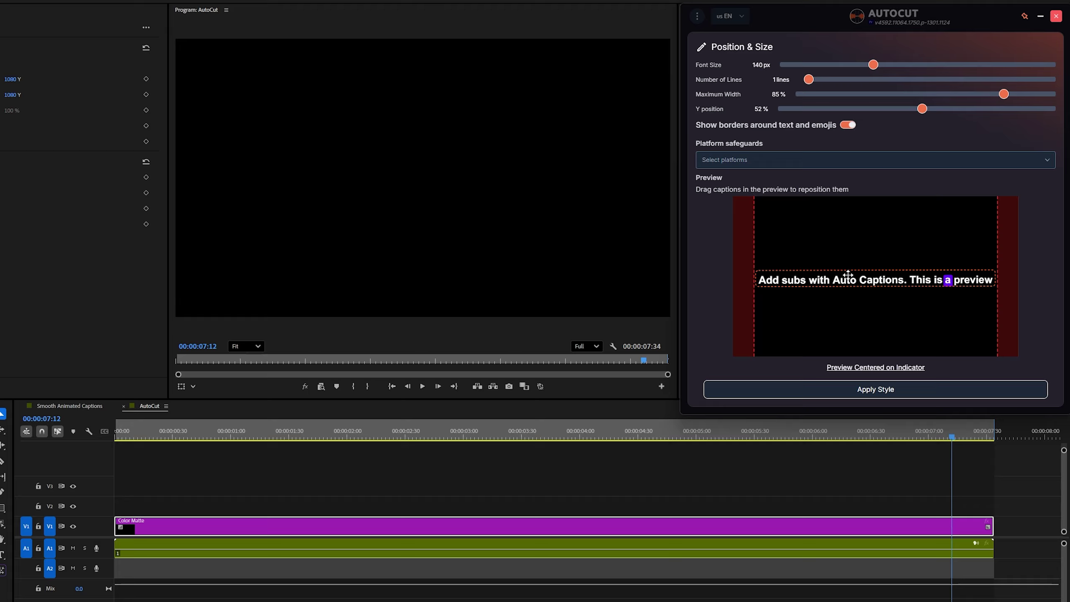
pyautogui.click(870, 66)
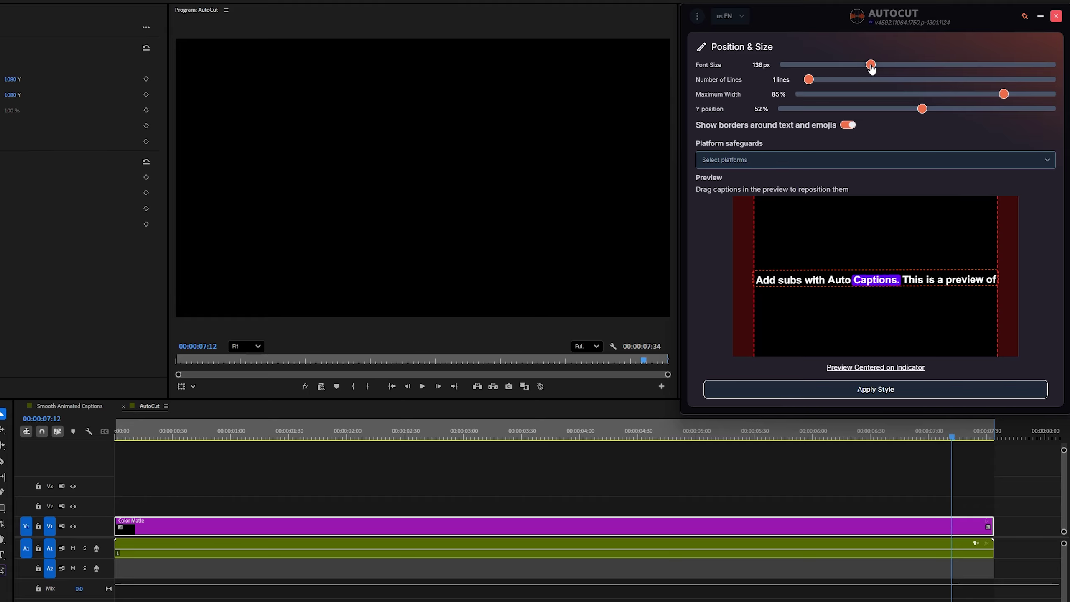
# - Browse the platform safeguard options for the captions, such as TikTok, Instagram Reels and YouTube Shorts, without choosing one
pyautogui.click(767, 161)
pyautogui.scroll(-5, 766, 192)
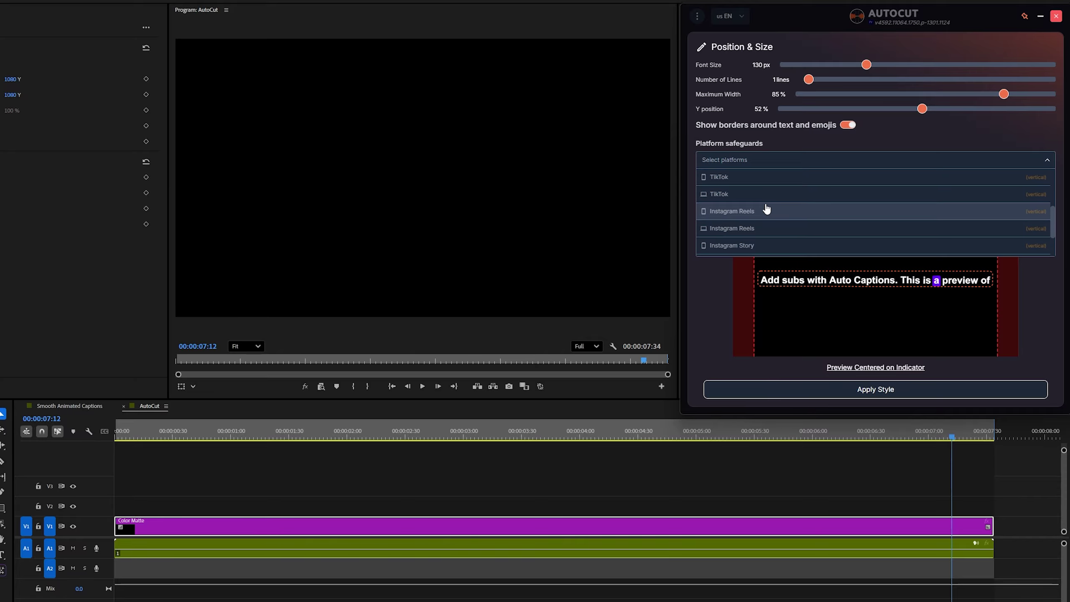
pyautogui.scroll(3, 768, 227)
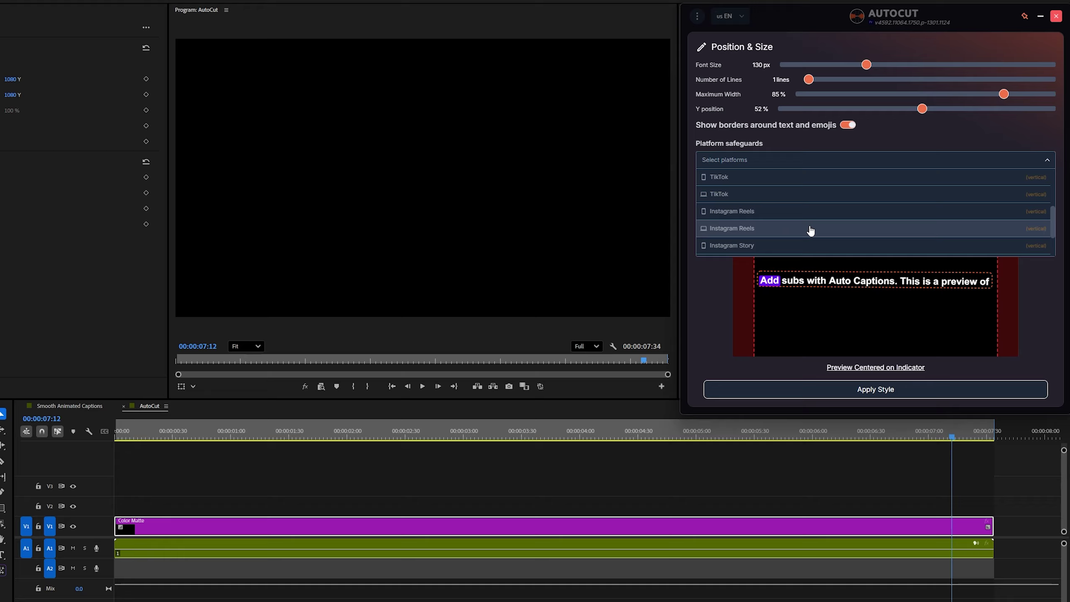
pyautogui.scroll(-3, 1044, 227)
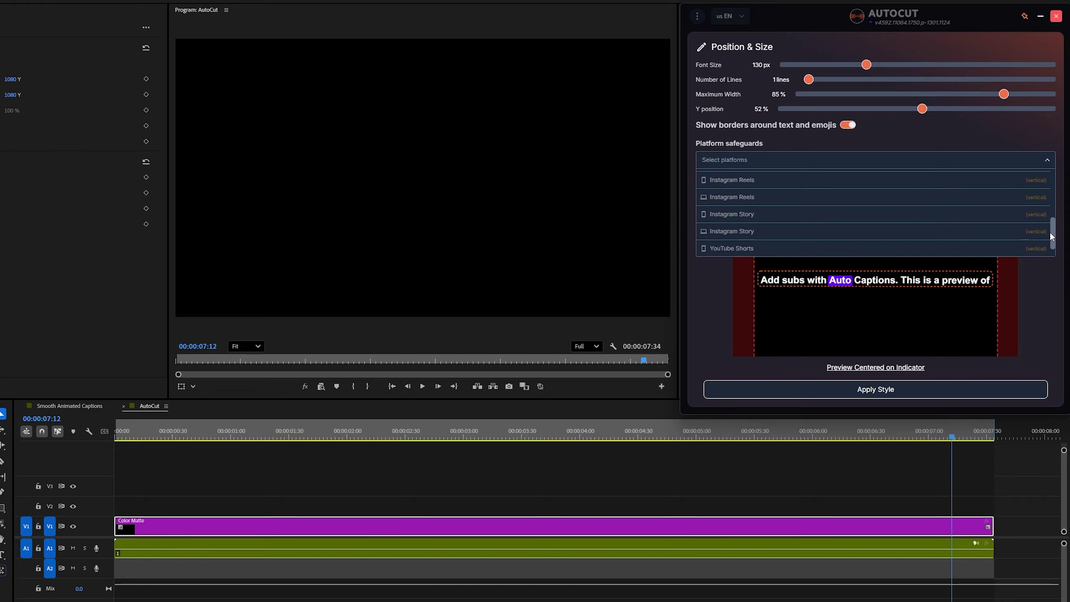
pyautogui.moveTo(1051, 239); pyautogui.dragTo(1055, 182)
pyautogui.click(767, 146)
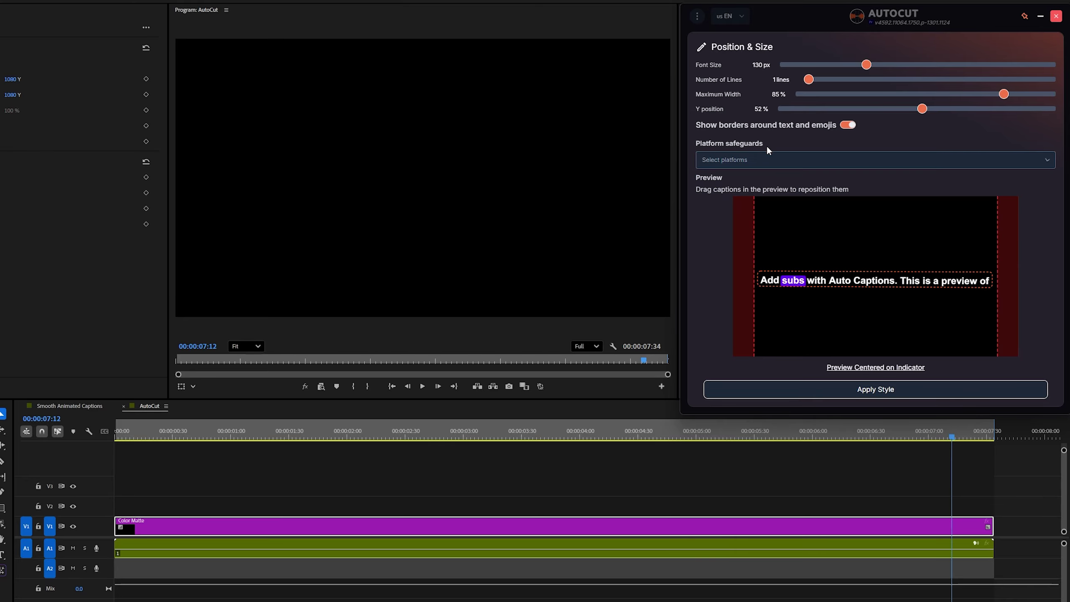
# - Apply the position and size settings, generate the animated captions on the timeline, and scrub through the result
pyautogui.click(884, 394)
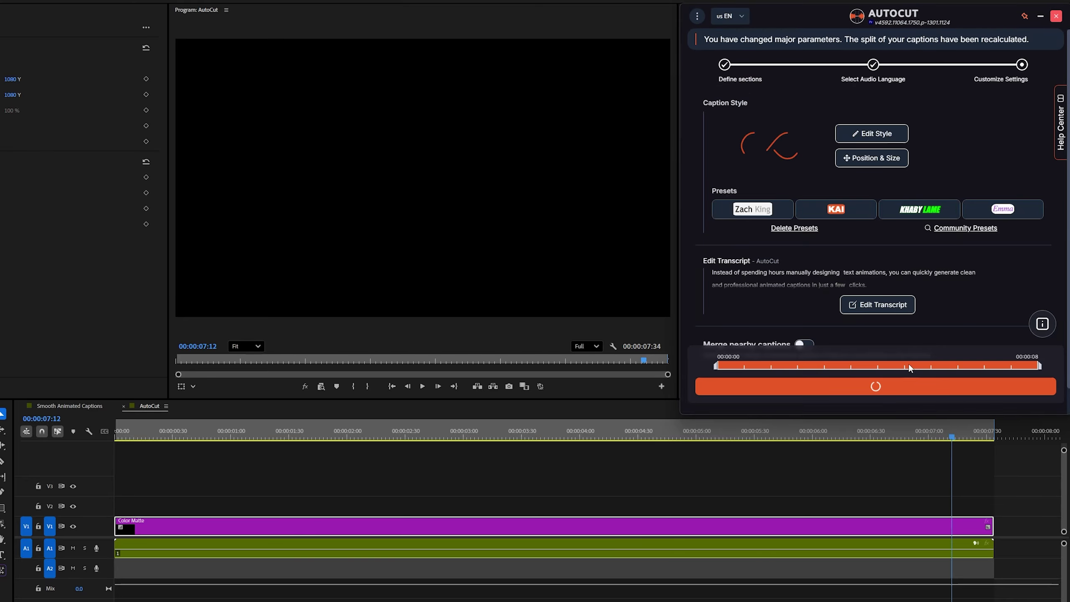
pyautogui.click(887, 394)
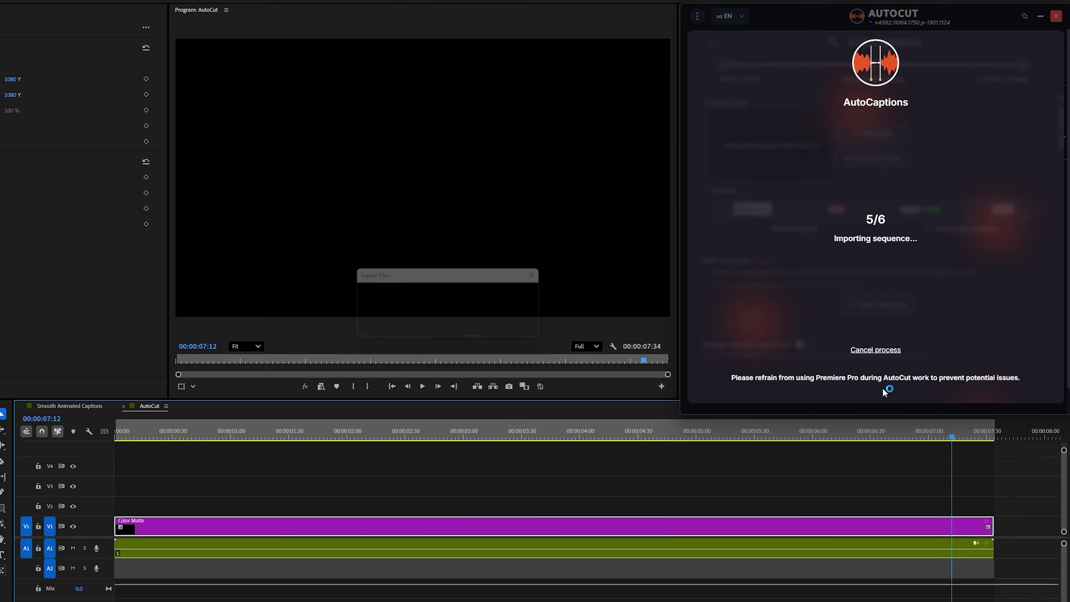
pyautogui.moveTo(953, 433); pyautogui.dragTo(309, 457)
pyautogui.click(267, 473)
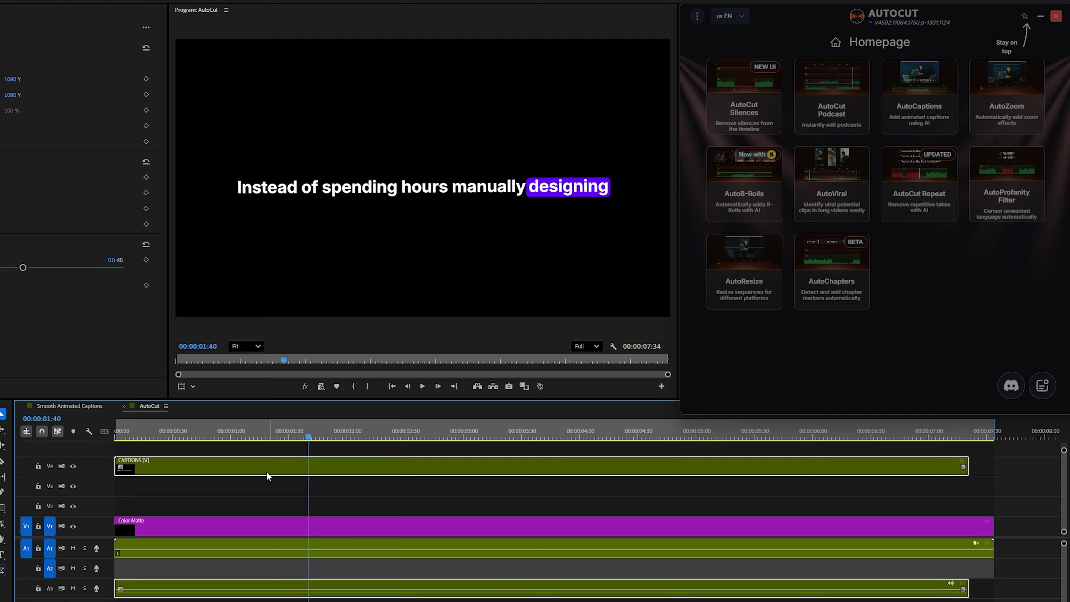
# - Open the nested captions sequence from the timeline, fit it to view, and inspect its effect and text layers
pyautogui.doubleClick(320, 465)
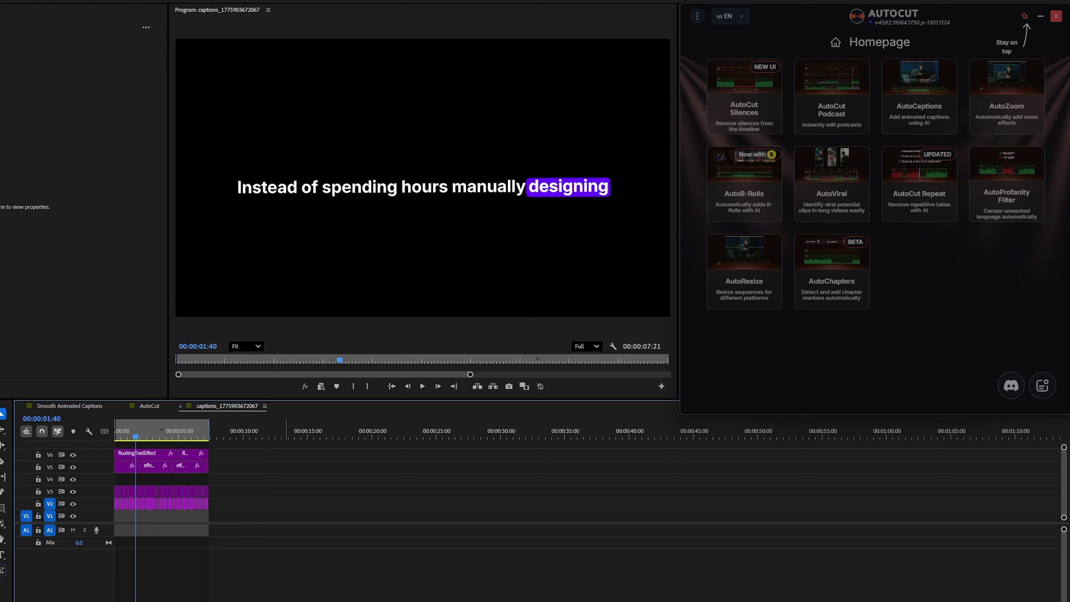
pyautogui.press('\\')
pyautogui.click(321, 466)
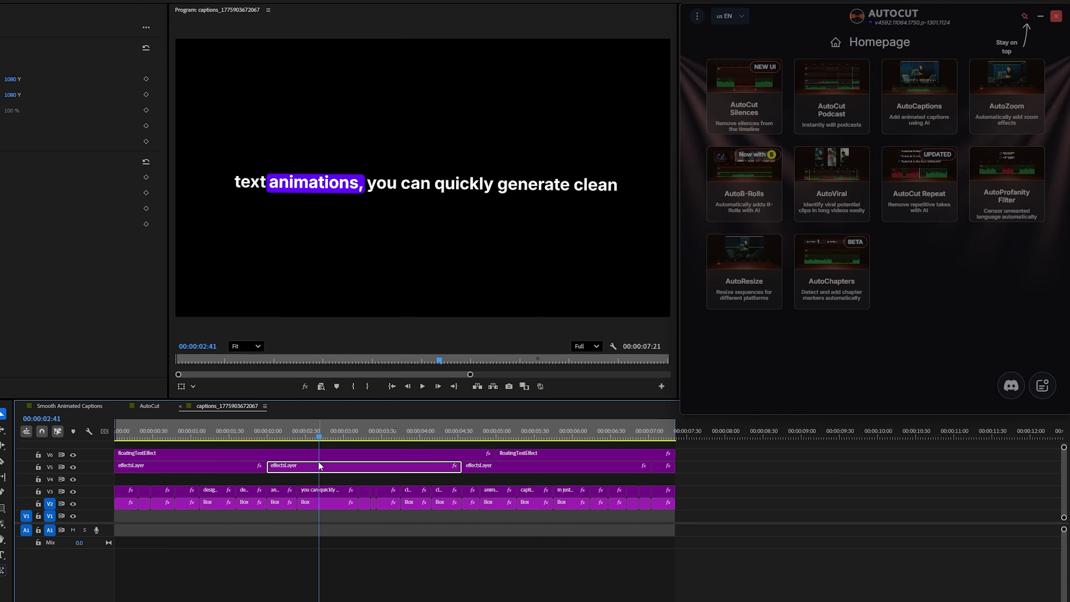
# - Try a red fill on the word "text" in the "you can quickly" caption clip, and inspect the floatingTextEffect layer
pyautogui.click(323, 494)
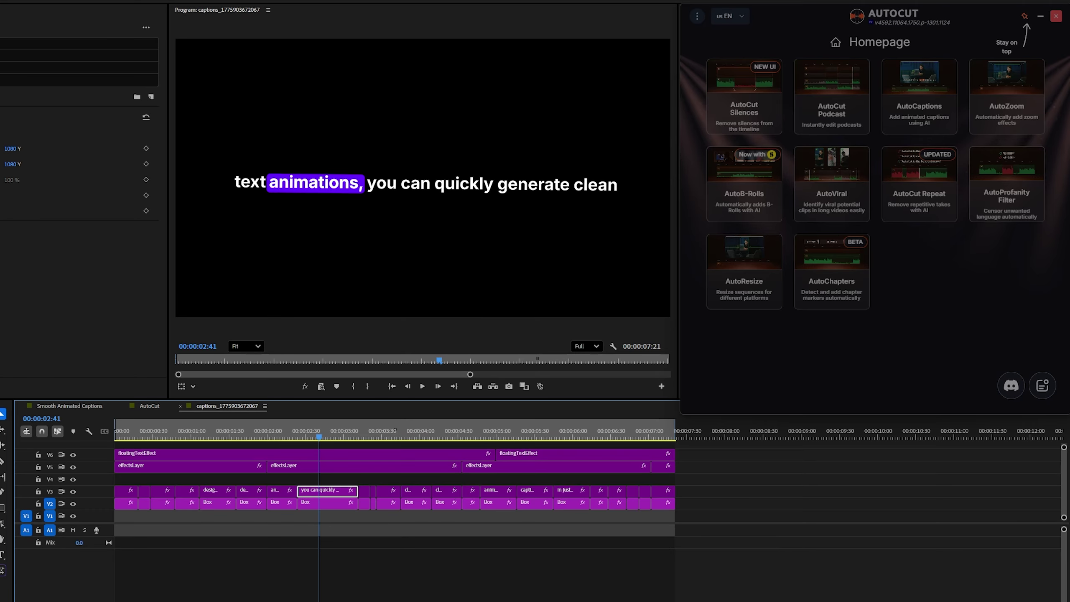
pyautogui.click(17, 67)
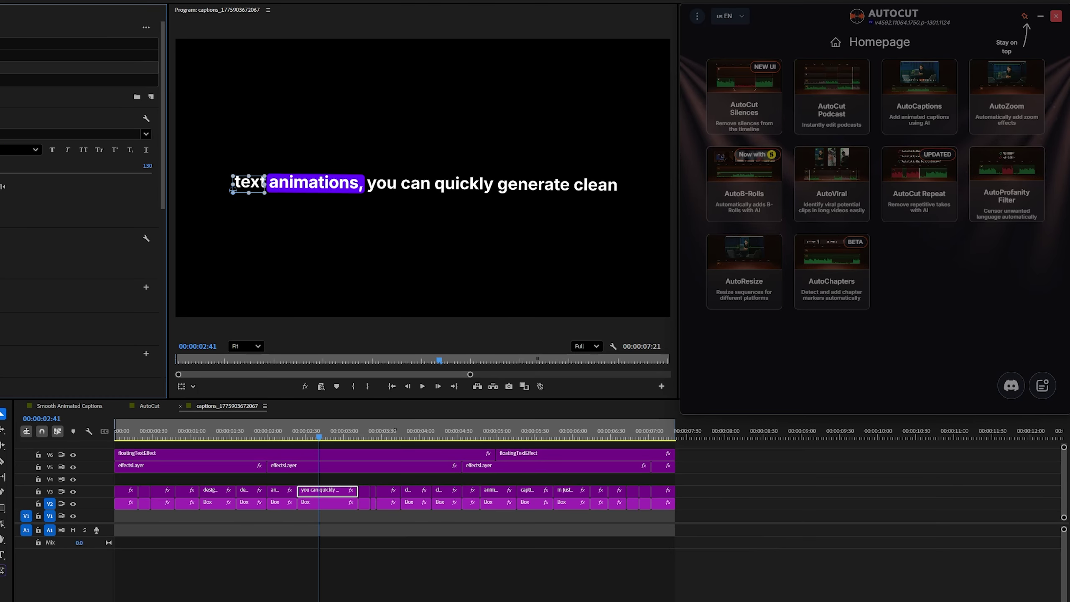
pyautogui.click(2, 255)
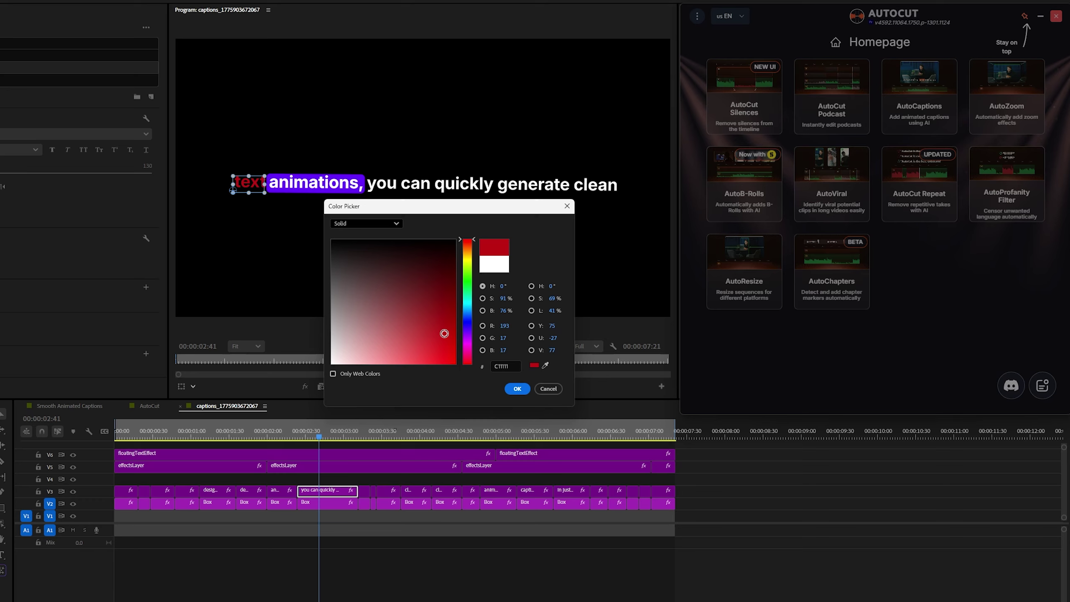
pyautogui.click(547, 389)
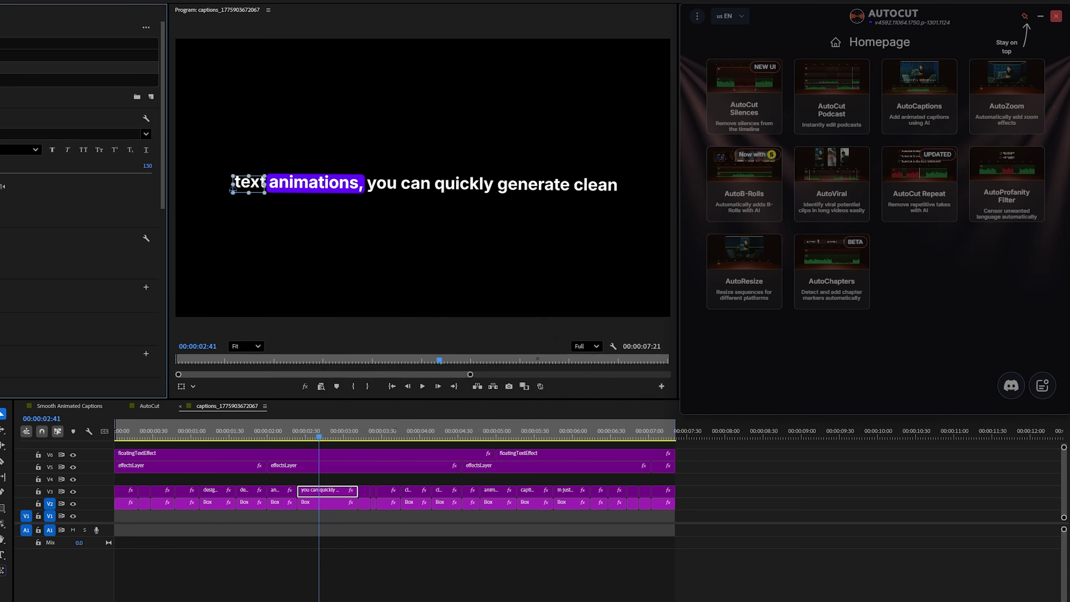
pyautogui.click(308, 458)
pyautogui.hotkey('shift', '5')
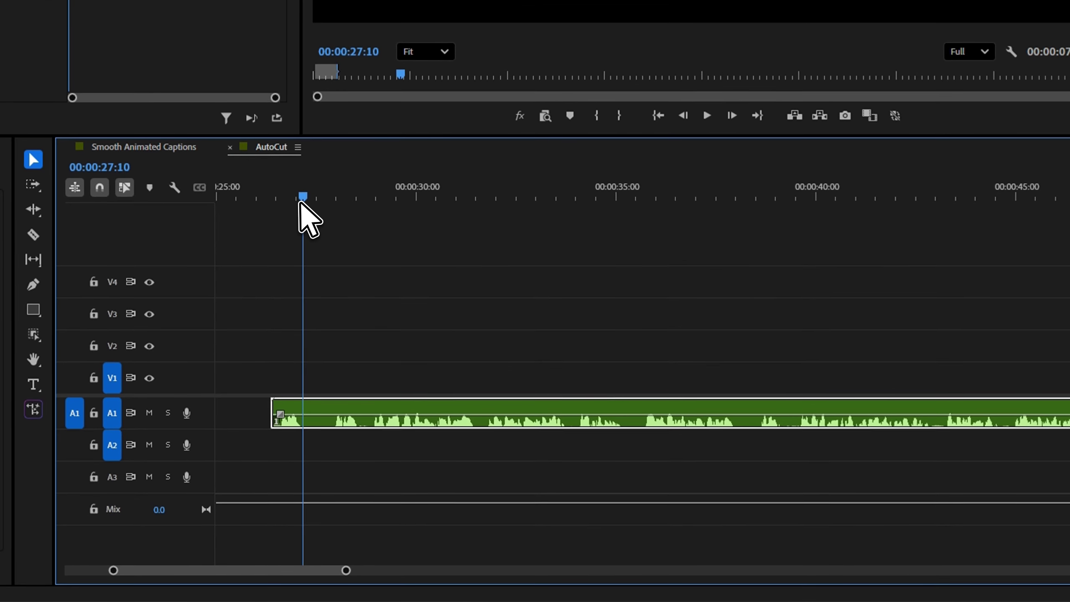
# - Cut the pauses out of the start of the voiceover, between about 27 and 28 seconds, and close the gaps
pyautogui.hotkey('ctrl', 'k')
pyautogui.rightClick(332, 404)
pyautogui.hotkey('ctrl', 'k')
pyautogui.press('Delete')
pyautogui.rightClick(357, 397)
pyautogui.hotkey('ctrl', 'k')
pyautogui.click(373, 196)
pyautogui.press('Delete')
pyautogui.moveTo(349, 422); pyautogui.dragTo(320, 422)
pyautogui.moveTo(392, 422); pyautogui.dragTo(350, 421)
# - Split the voiceover around the pauses near 30 and 32 seconds, remove them, and close the gaps
pyautogui.click(415, 198)
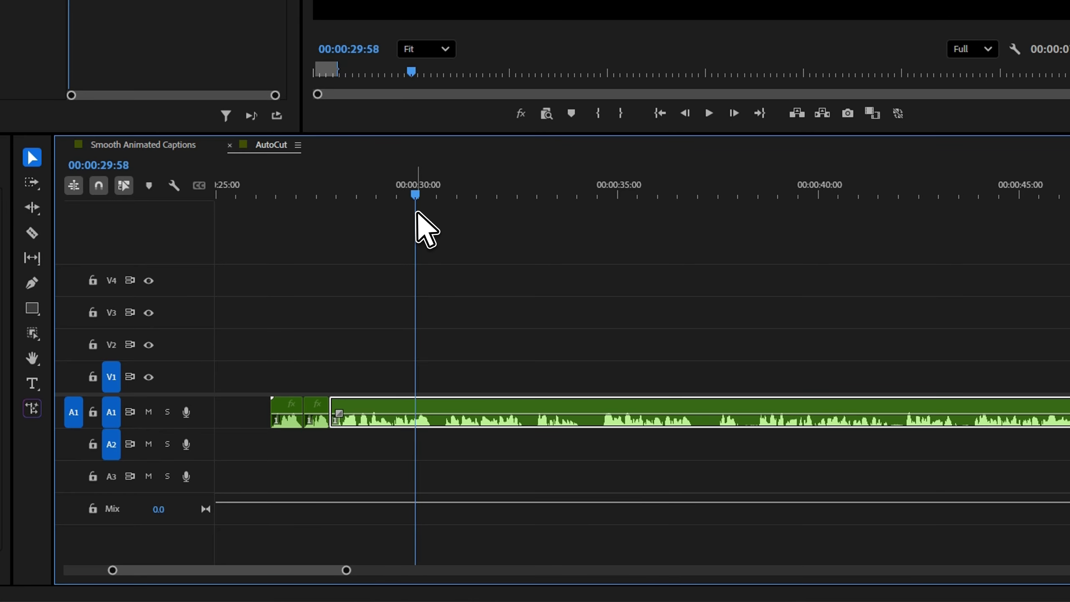
pyautogui.hotkey('ctrl', 'k')
pyautogui.moveTo(468, 421); pyautogui.dragTo(453, 422)
pyautogui.moveTo(497, 208); pyautogui.dragTo(511, 206)
pyautogui.hotkey('ctrl', 'k')
pyautogui.click(523, 202)
pyautogui.press('Delete')
pyautogui.moveTo(543, 413); pyautogui.dragTo(533, 413)
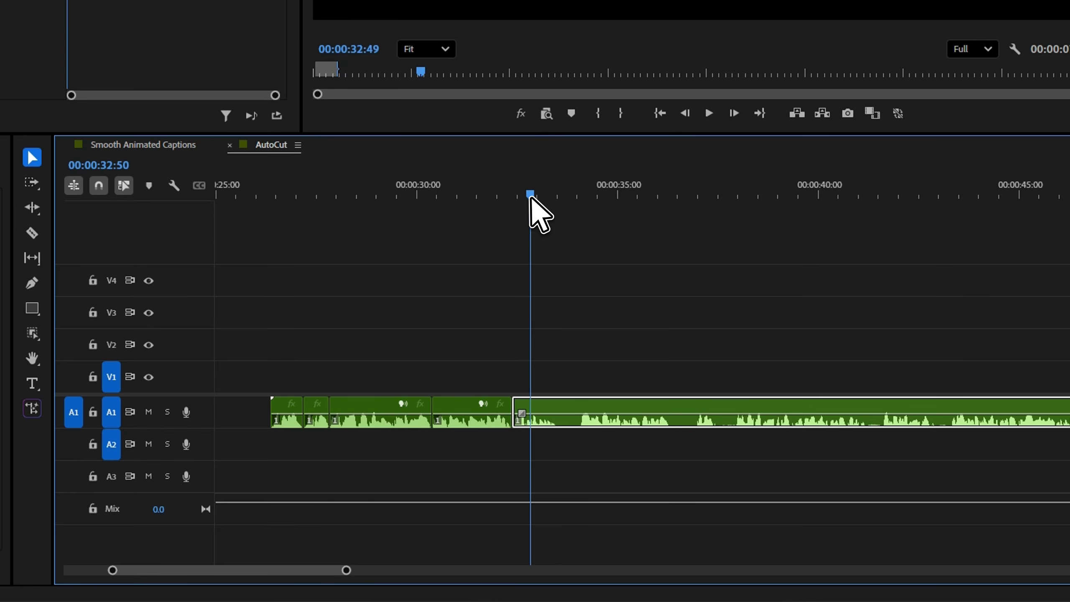
# - Cut out the voiceover pauses between about 32 and 36 seconds and close the gaps
pyautogui.hotkey('ctrl', 'k')
pyautogui.click(579, 200)
pyautogui.moveTo(600, 411); pyautogui.dragTo(579, 411)
pyautogui.hotkey('ctrl', 'k')
pyautogui.click(672, 197)
pyautogui.click(671, 196)
pyautogui.moveTo(699, 413); pyautogui.dragTo(637, 409)
pyautogui.hotkey('ctrl', 'k')
pyautogui.click(690, 197)
pyautogui.click(816, 198)
# - Cut out the voiceover pauses between about 39 and 44 seconds and pull the remaining audio back
pyautogui.click(582, 197)
pyautogui.hotkey('ctrl', 'k')
pyautogui.click(597, 198)
pyautogui.hotkey('ctrl', 'k')
pyautogui.click(628, 197)
pyautogui.hotkey('ctrl', 'k')
pyautogui.click(648, 198)
pyautogui.hotkey('ctrl', 'k')
pyautogui.click(724, 198)
pyautogui.hotkey('ctrl', 'k')
pyautogui.click(736, 198)
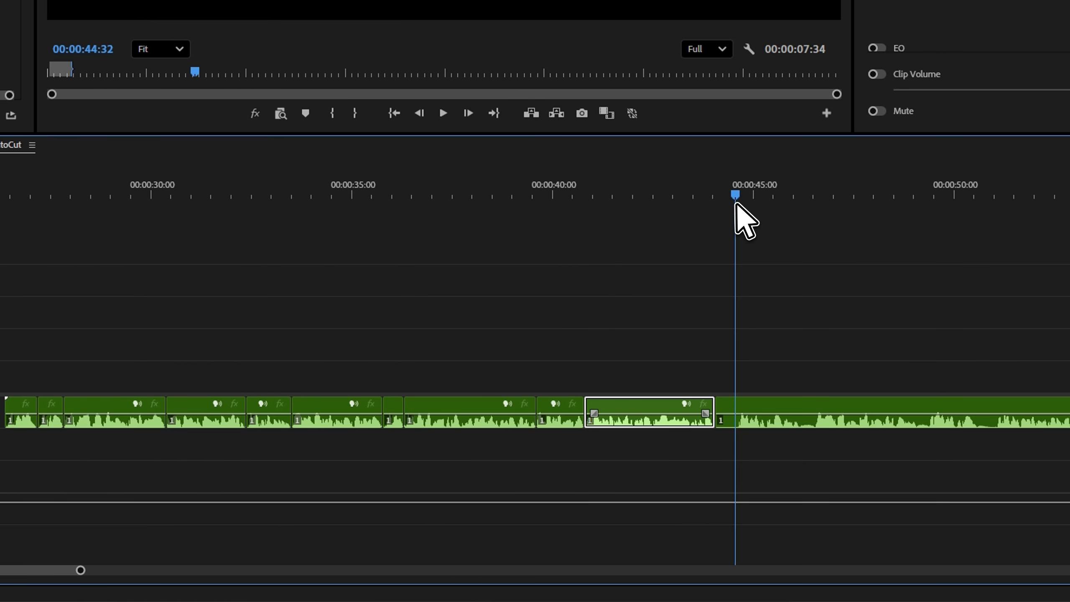
pyautogui.hotkey('ctrl', 'k')
pyautogui.moveTo(803, 411); pyautogui.dragTo(780, 411)
# - Remove the voiceover pause at about 45 seconds and move the rest of the audio against the cut
pyautogui.scroll(-5, 737, 234)
pyautogui.hotkey('ctrl', 'k')
pyautogui.click(470, 198)
pyautogui.hotkey('ctrl', 'k')
pyautogui.moveTo(496, 409); pyautogui.dragTo(481, 408)
# - Cut out the voiceover pauses between about 47 and 54 seconds and close the gaps
pyautogui.click(510, 197)
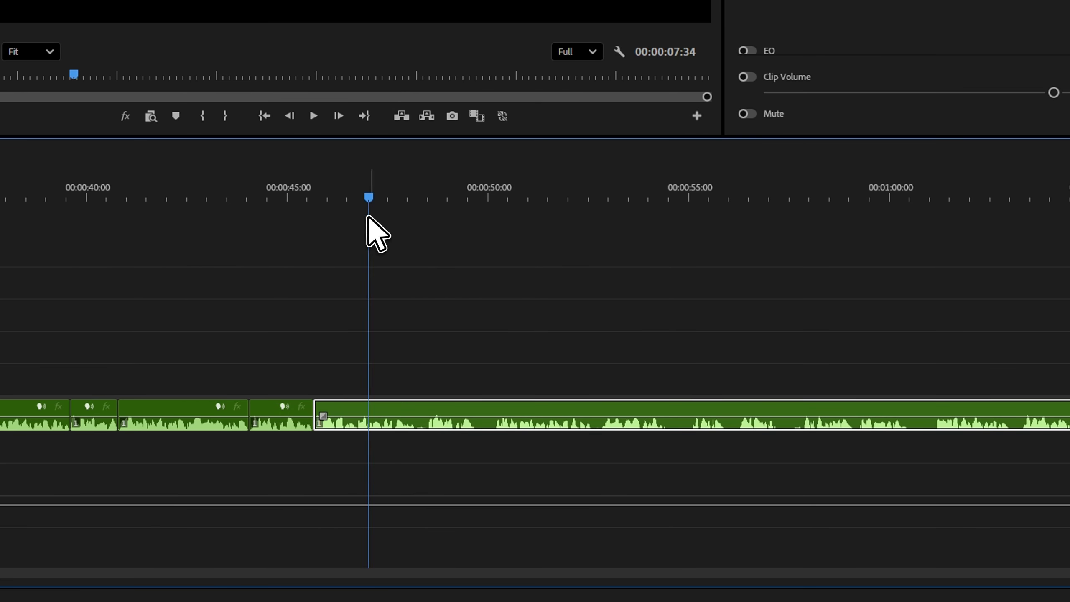
pyautogui.hotkey('ctrl', 'k')
pyautogui.click(637, 197)
pyautogui.moveTo(662, 407); pyautogui.dragTo(647, 407)
pyautogui.click(650, 198)
pyautogui.hotkey('ctrl', 'k')
pyautogui.click(675, 198)
pyautogui.hotkey('ctrl', 'k')
pyautogui.moveTo(721, 407); pyautogui.dragTo(696, 408)
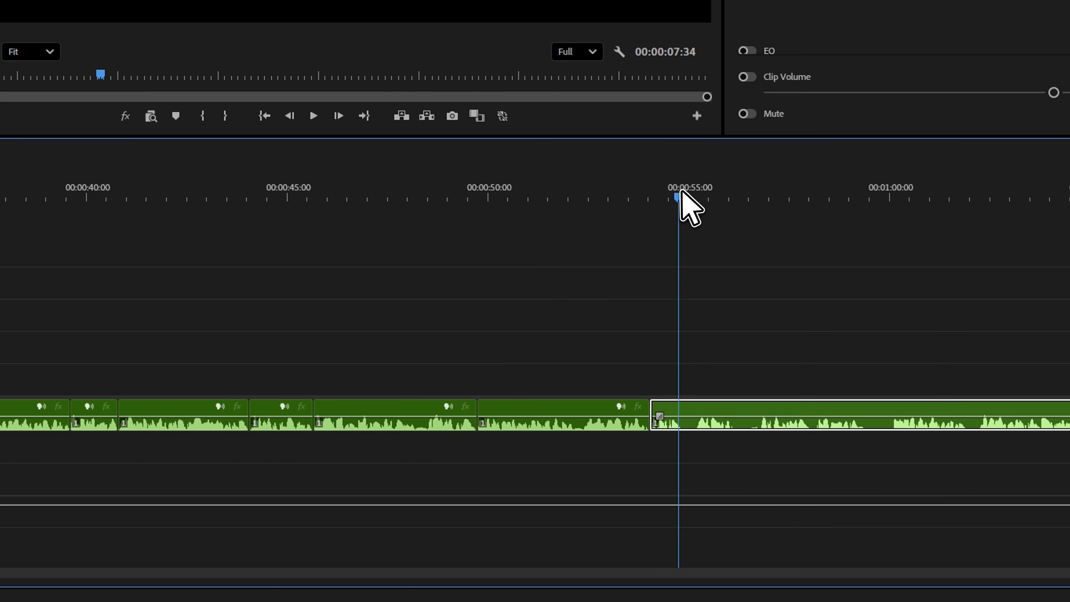
# - Cut out the voiceover pauses between about 55 and 59 seconds and join the remaining audio
pyautogui.click(733, 198)
pyautogui.hotkey('ctrl', 'k')
pyautogui.click(761, 200)
pyautogui.click(845, 199)
pyautogui.hotkey('ctrl', 'k')
pyautogui.click(868, 198)
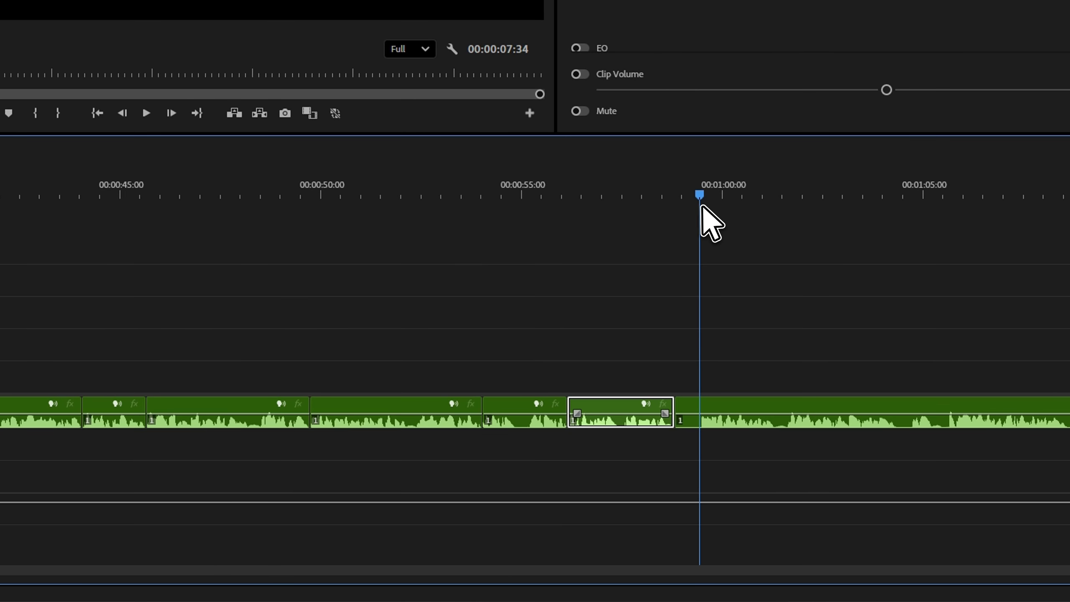
pyautogui.hotkey('ctrl', 'k')
pyautogui.moveTo(874, 411); pyautogui.dragTo(849, 411)
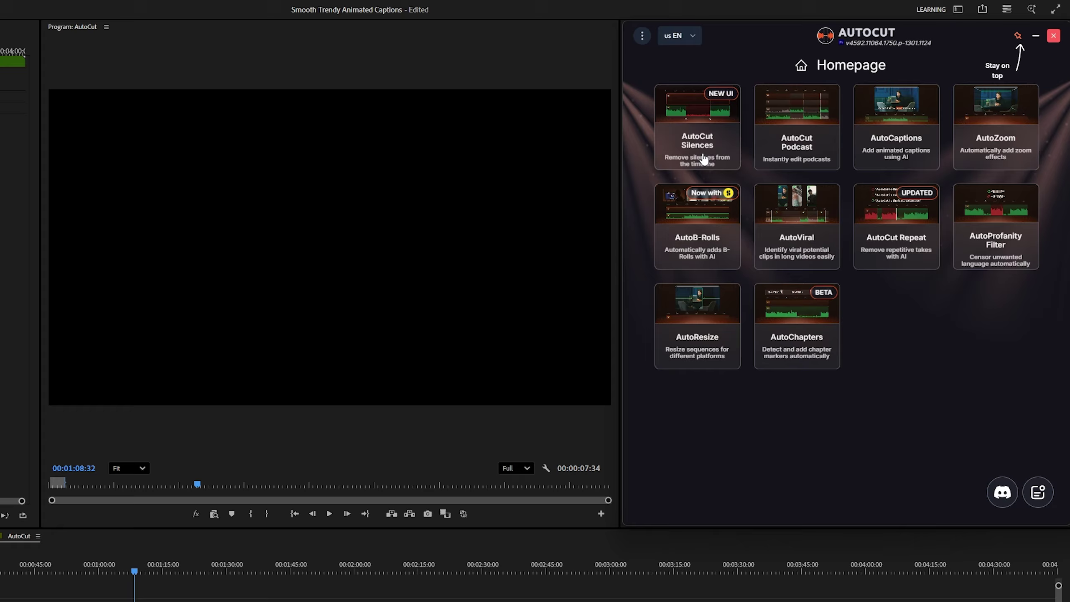
# - Open AutoCut Silences and mark in and out points at the start and end of the voiceover clip
pyautogui.click(698, 149)
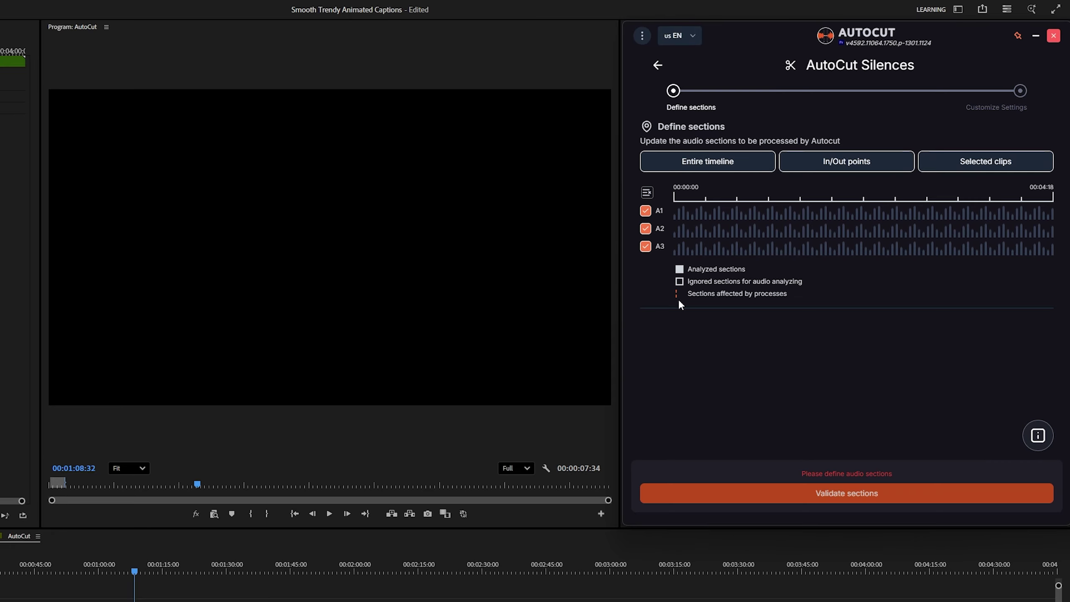
pyautogui.moveTo(199, 534); pyautogui.dragTo(190, 501)
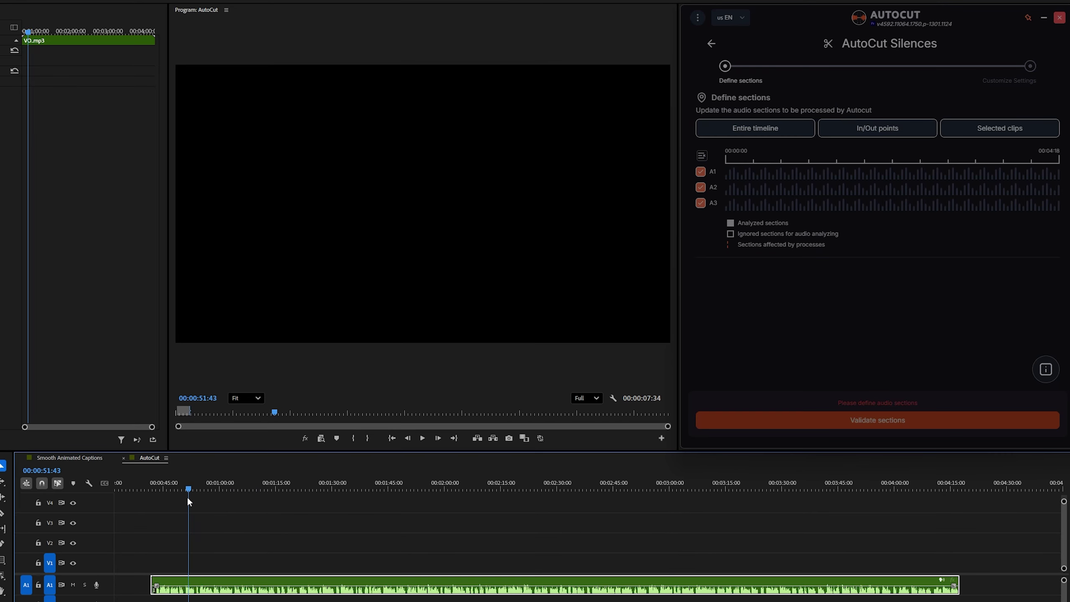
pyautogui.press('i')
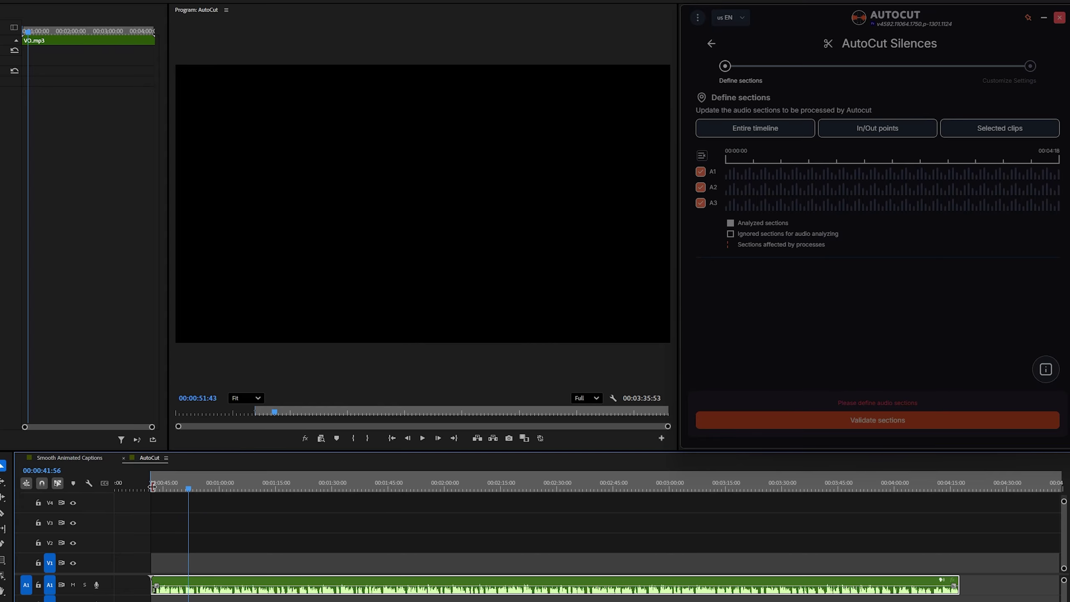
pyautogui.click(904, 486)
pyautogui.press('o')
pyautogui.moveTo(904, 485); pyautogui.dragTo(951, 483)
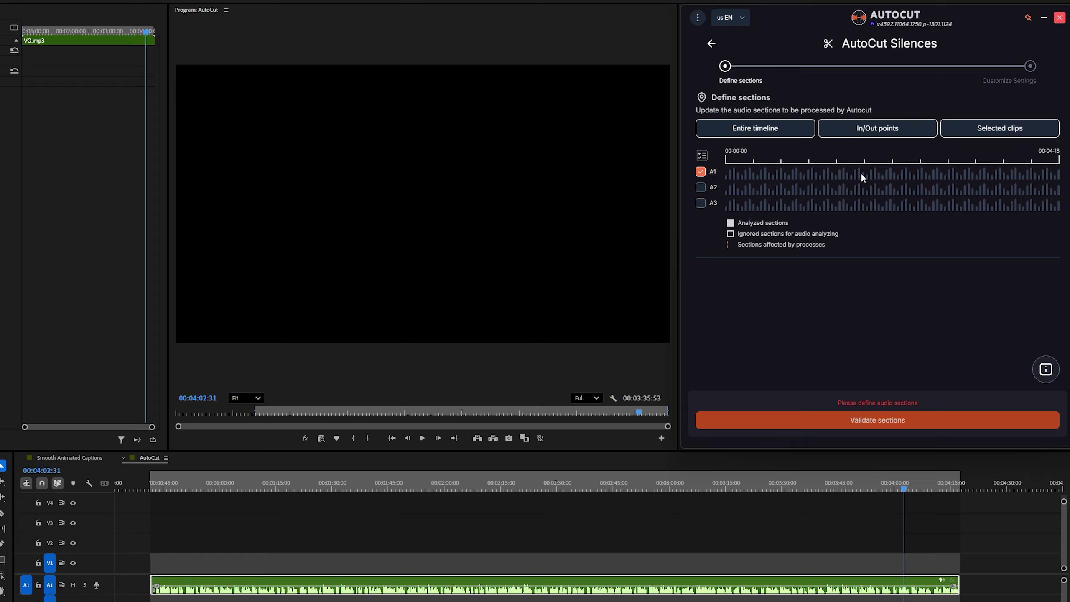
# - Use the in/out range on audio track A1 as the section to process and validate it
pyautogui.click(832, 131)
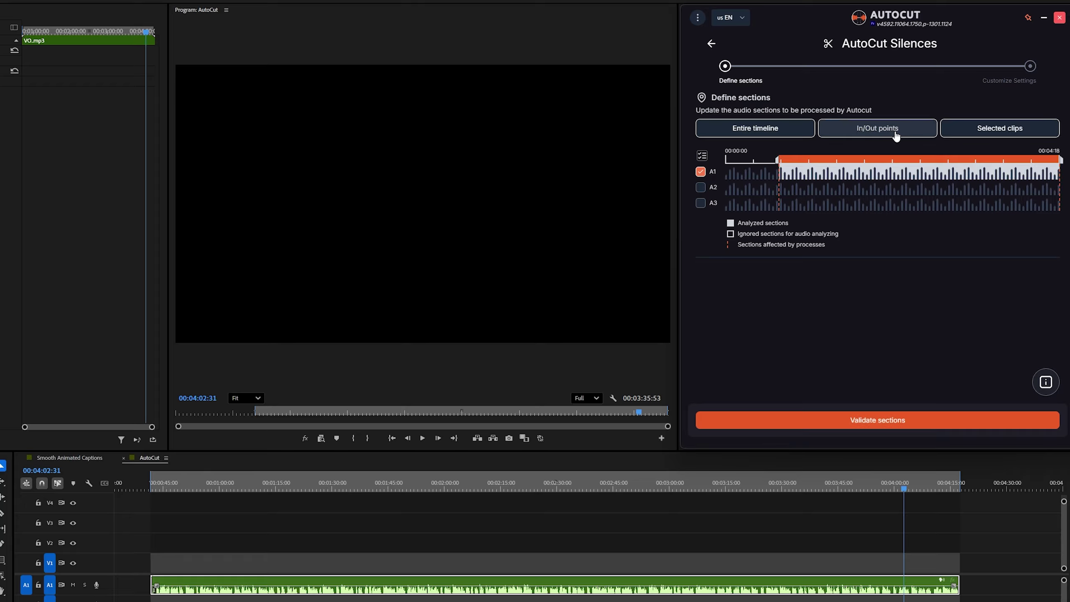
pyautogui.click(847, 420)
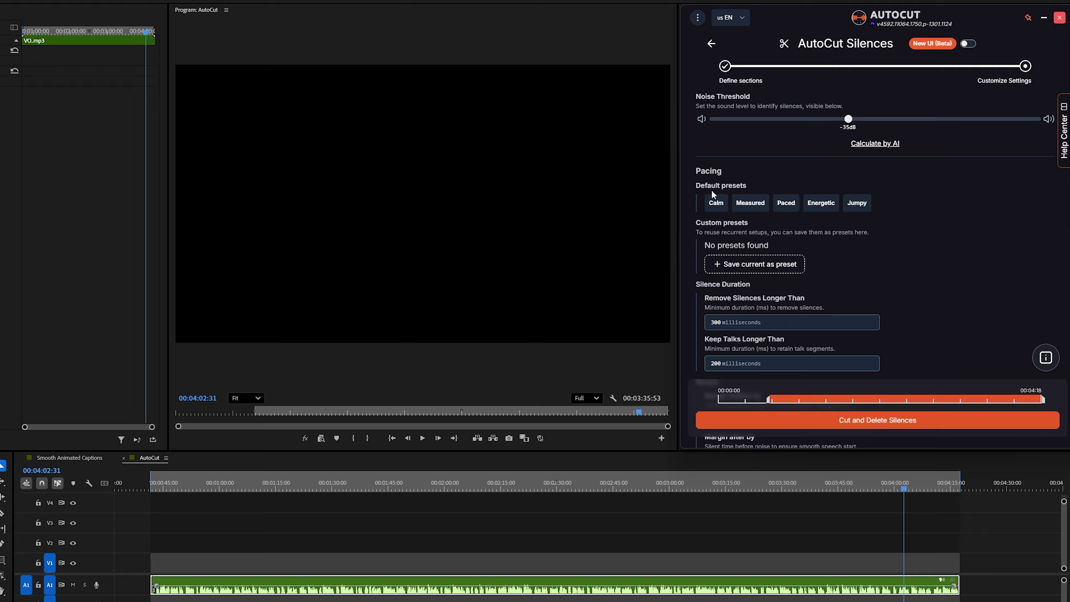
# - Apply the Jumpy pacing preset, keep Remove silences with no transitions, and cut and delete the voiceover's silences
pyautogui.click(857, 203)
pyautogui.scroll(-3, 874, 236)
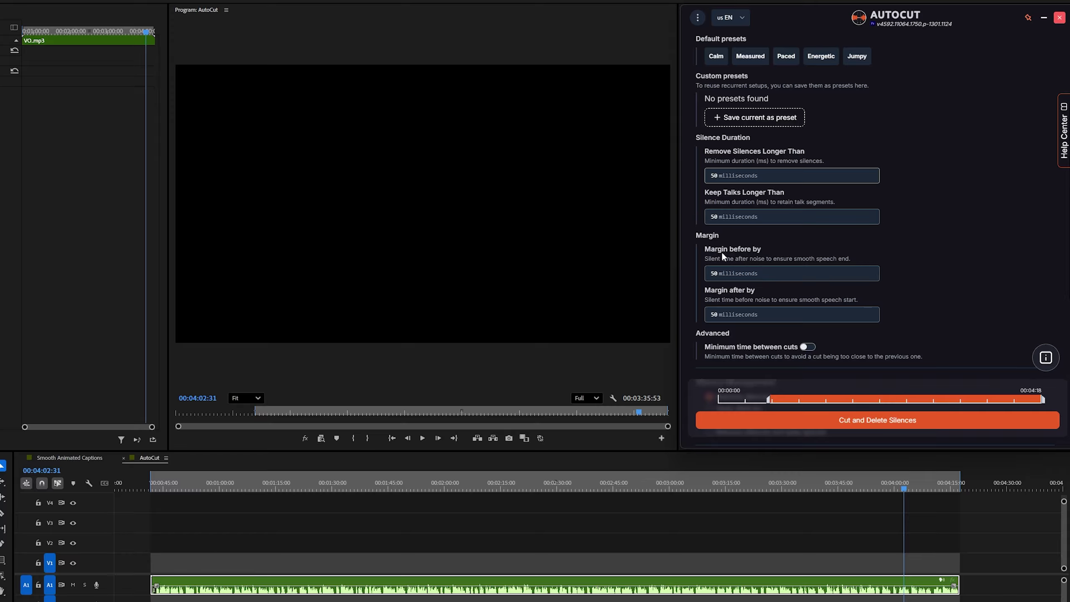
pyautogui.scroll(-3, 768, 313)
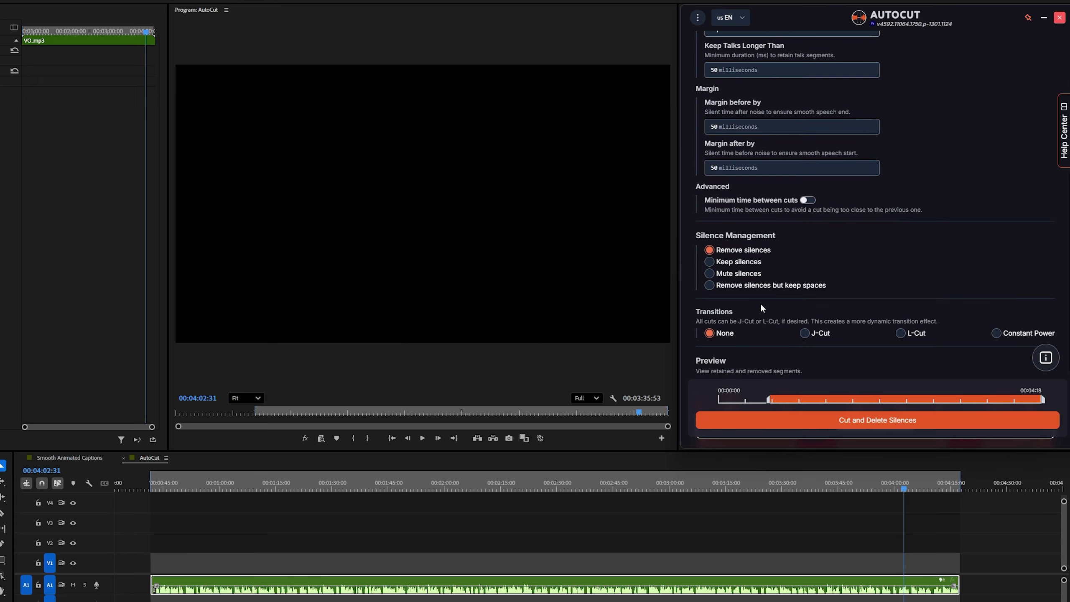
pyautogui.scroll(-2, 761, 306)
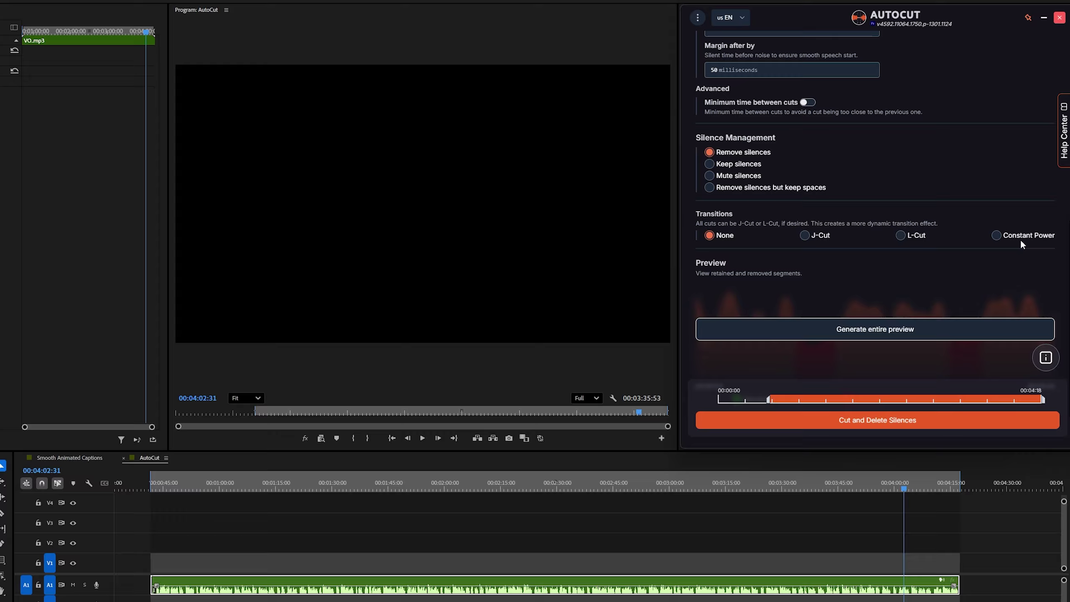
pyautogui.scroll(-1, 721, 291)
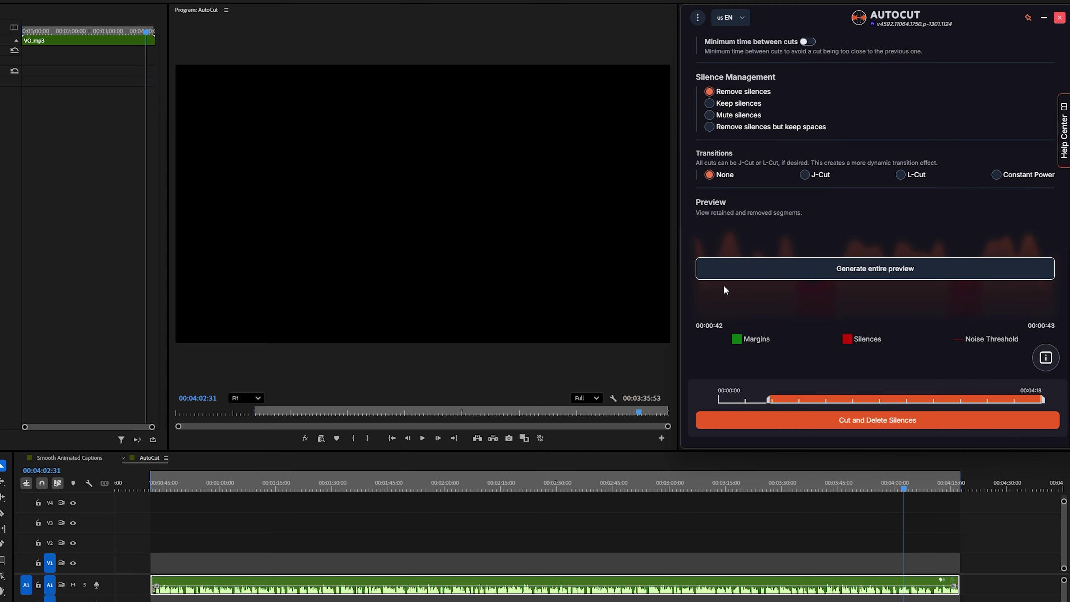
pyautogui.click(865, 424)
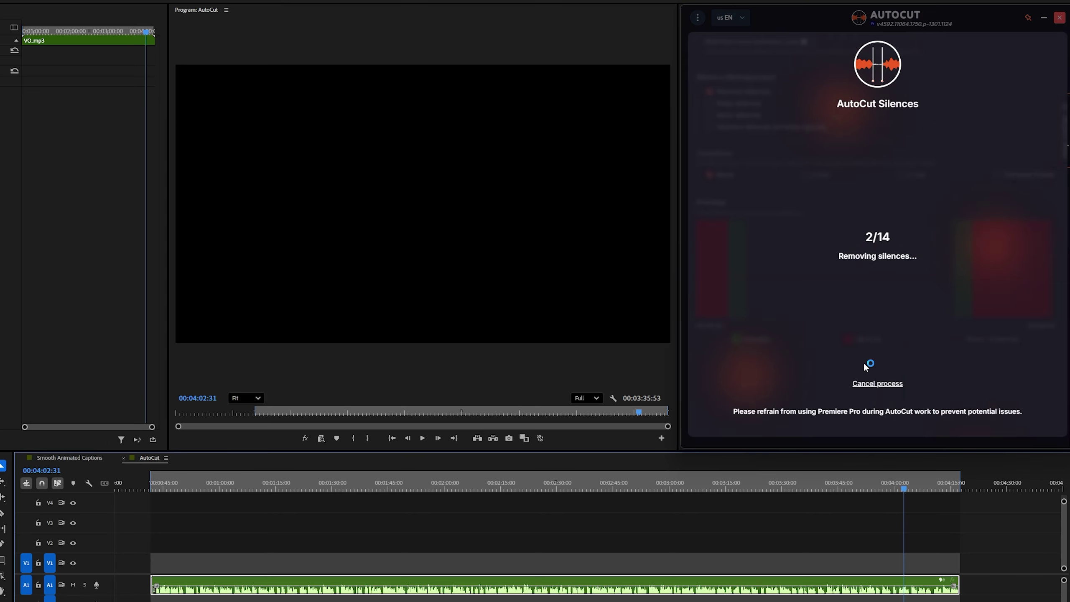